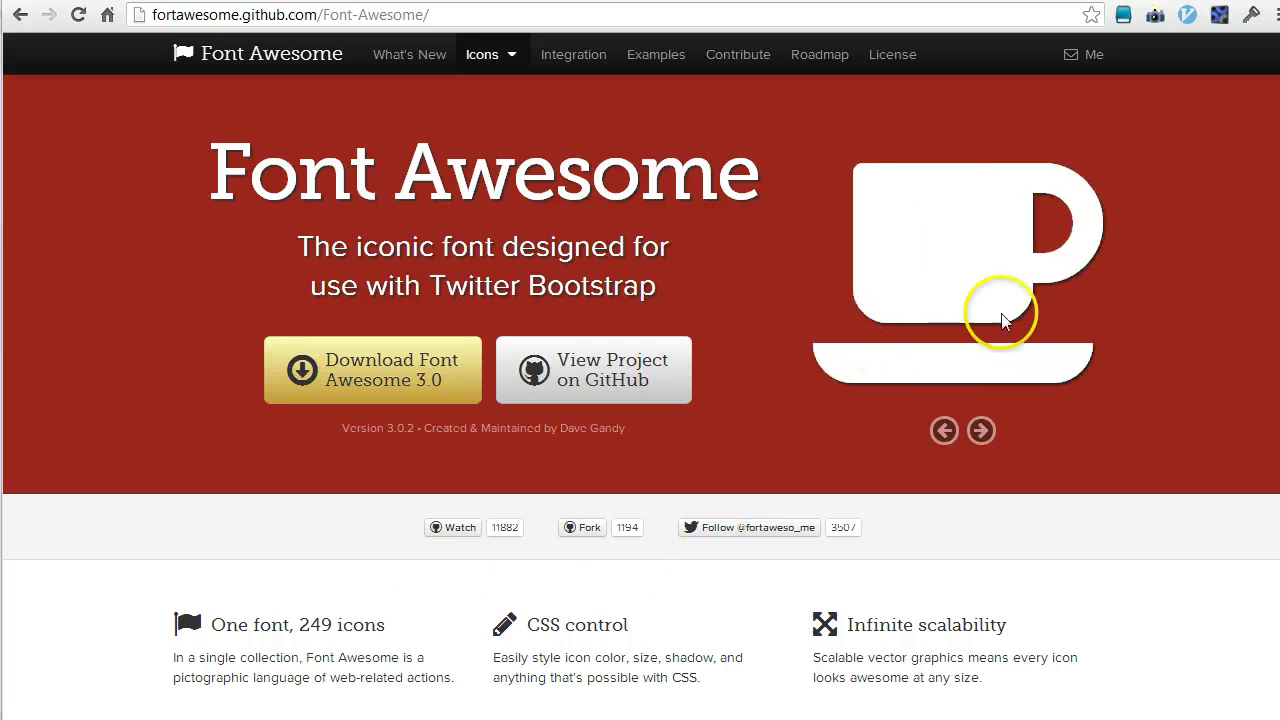
Look through the Font Awesome page's feature summary, the What's New section and the list of new icons in 3.0
{"action": "scroll", "coordinate": [767, 470], "scroll_direction": "down", "scroll_amount": 3}
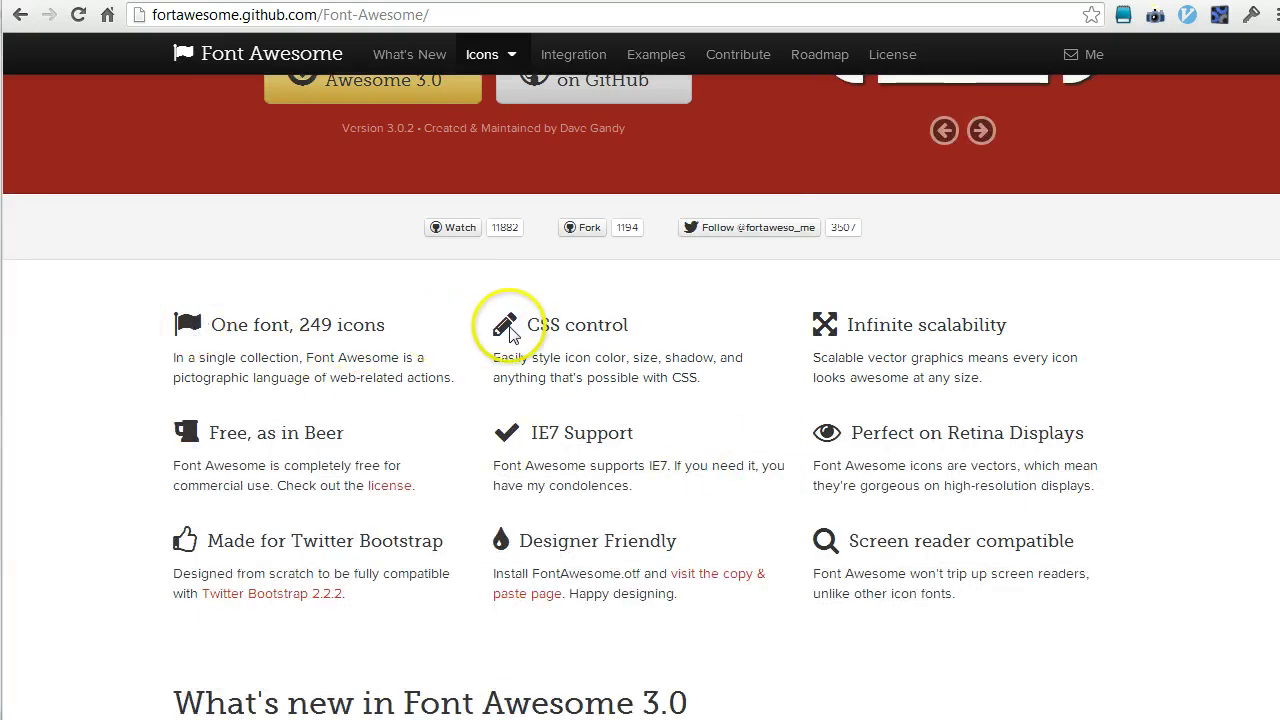
{"action": "scroll", "coordinate": [600, 470], "scroll_direction": "down", "scroll_amount": 3}
{"action": "scroll", "coordinate": [595, 475], "scroll_direction": "down", "scroll_amount": 4}
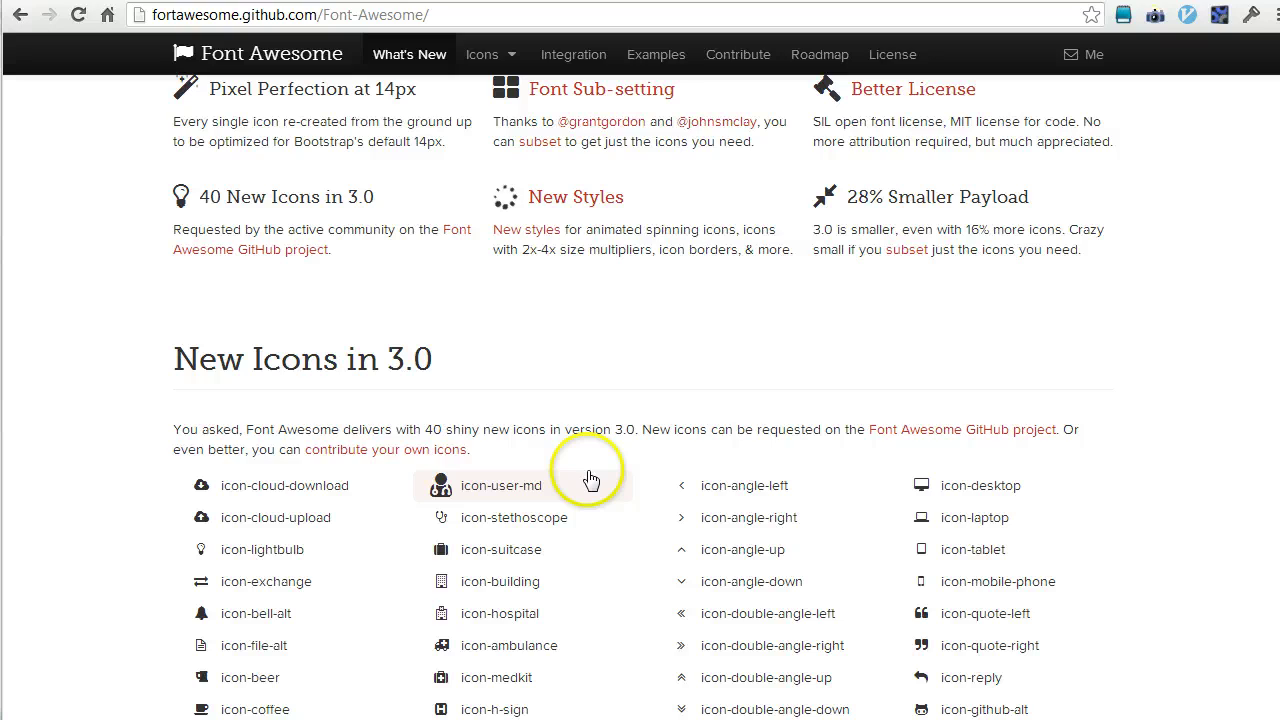
{"action": "scroll", "coordinate": [300, 360], "scroll_direction": "down", "scroll_amount": 3}
{"action": "scroll", "coordinate": [343, 371], "scroll_direction": "down", "scroll_amount": 5}
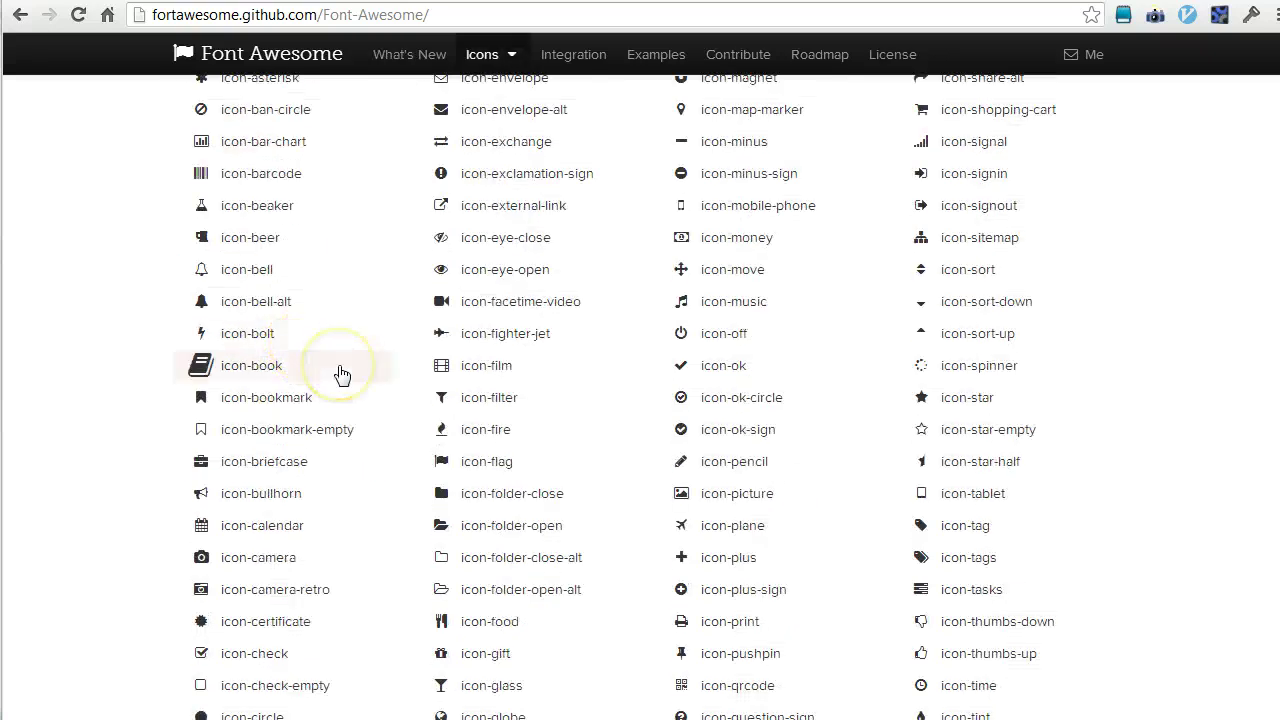
{"action": "scroll", "coordinate": [343, 371], "scroll_direction": "down", "scroll_amount": 6}
{"action": "scroll", "coordinate": [341, 374], "scroll_direction": "up", "scroll_amount": 17}
{"action": "scroll", "coordinate": [341, 378], "scroll_direction": "up", "scroll_amount": 2}
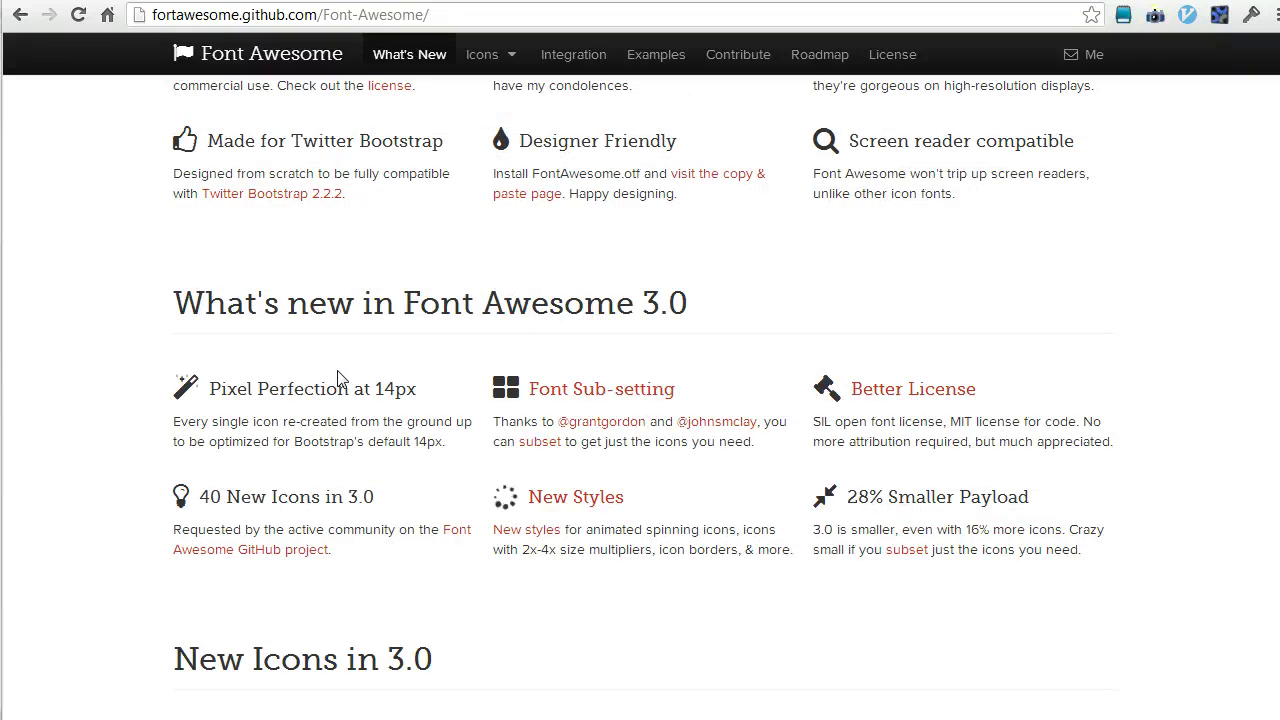
{"action": "scroll", "coordinate": [494, 370], "scroll_direction": "up", "scroll_amount": 2}
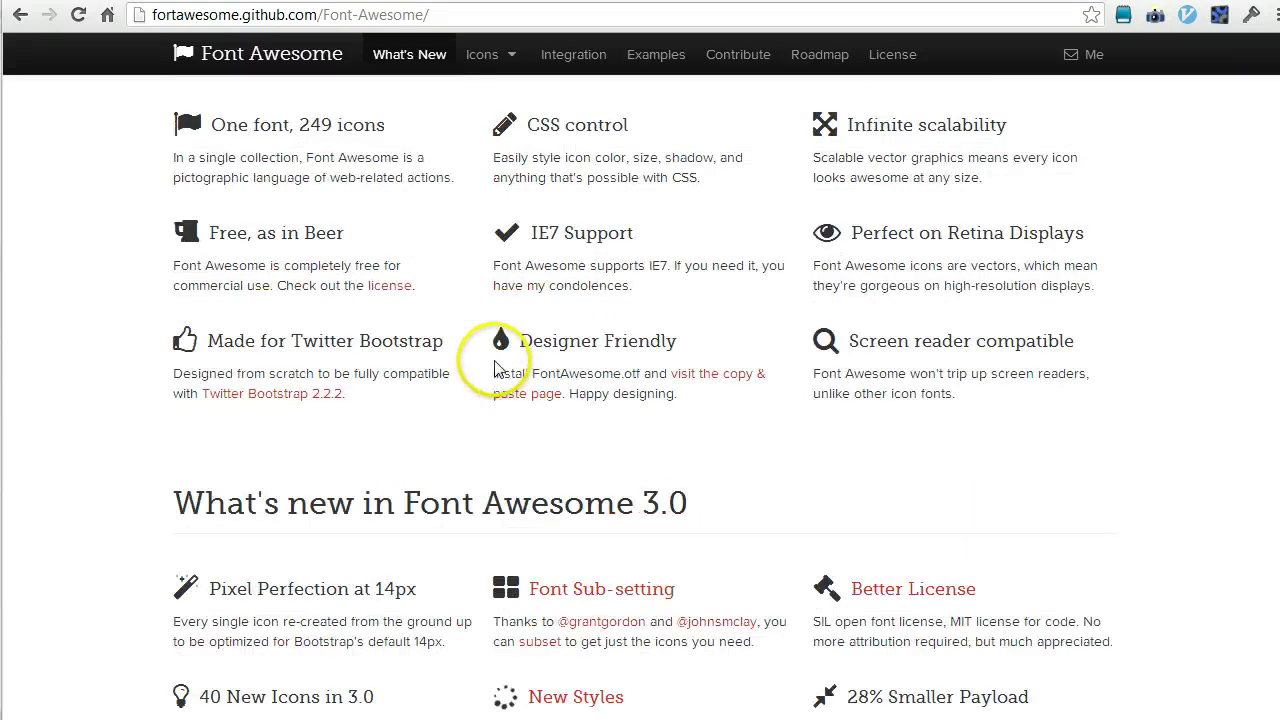
{"action": "scroll", "coordinate": [494, 370], "scroll_direction": "up", "scroll_amount": 5}
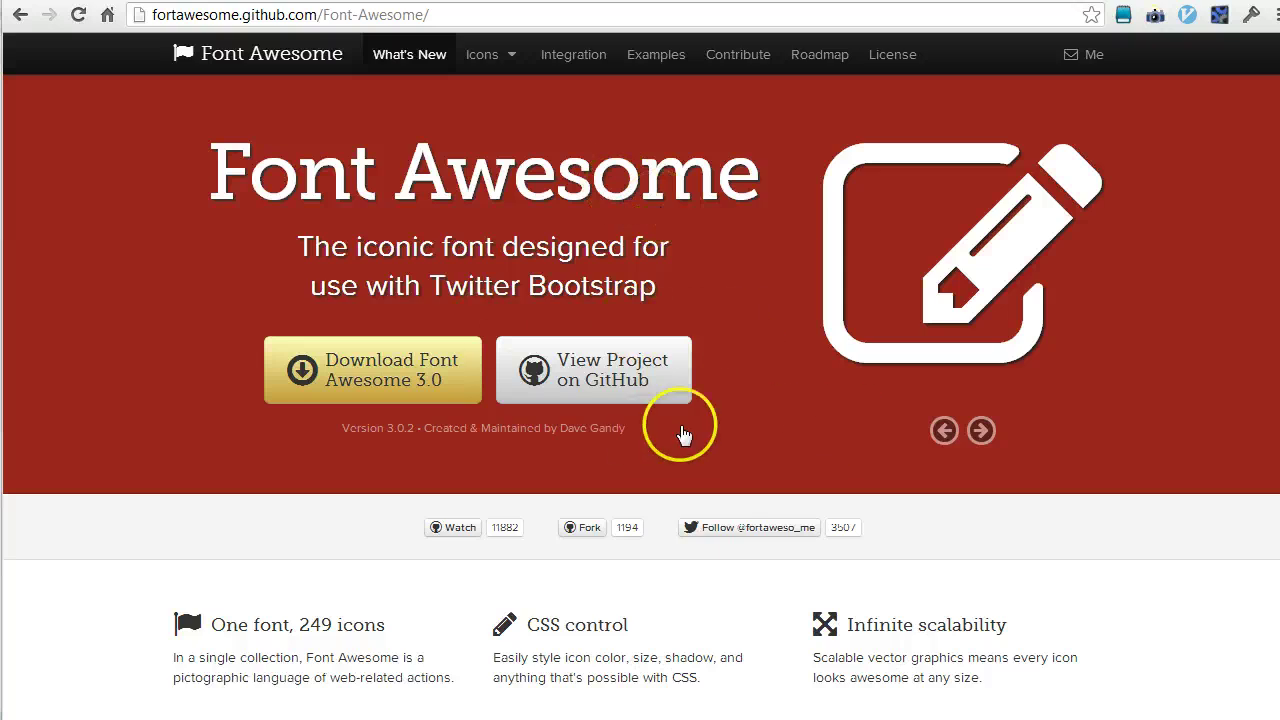
Examine the icon categories, from directional to medical icons, followed by the integration instructions and the example HTML
{"action": "scroll", "coordinate": [979, 500], "scroll_direction": "down", "scroll_amount": 20}
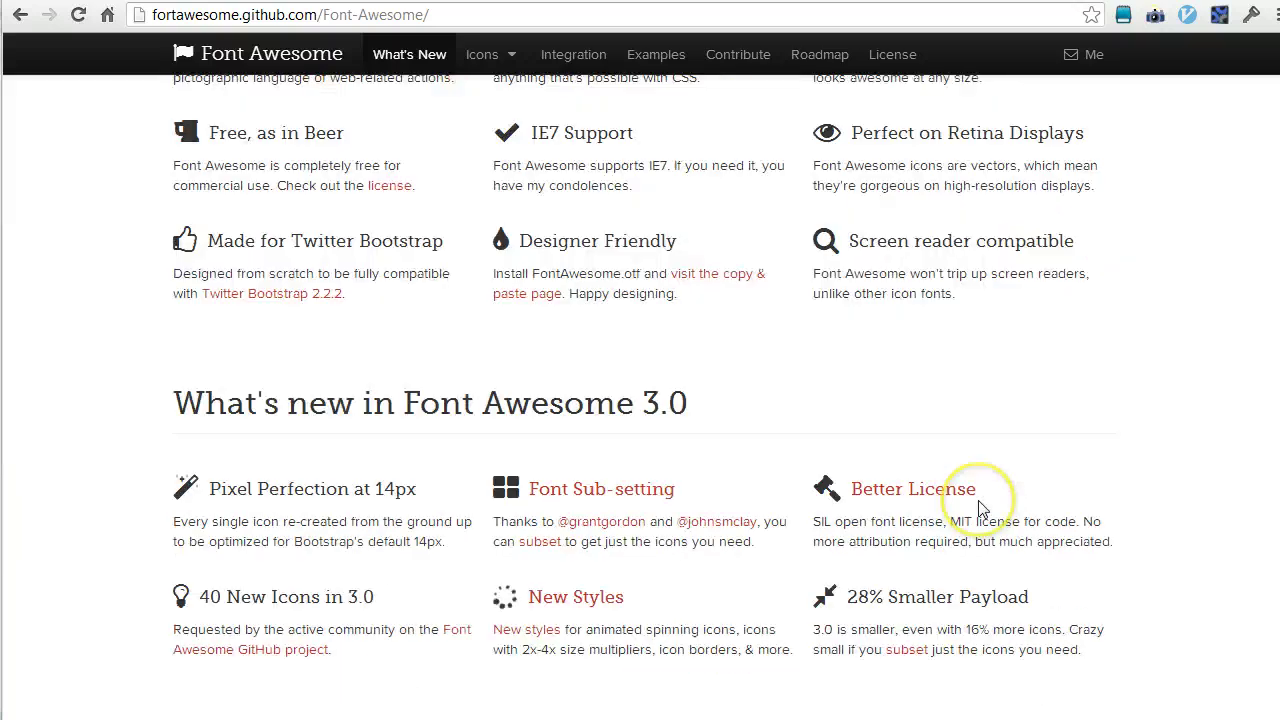
{"action": "scroll", "coordinate": [893, 510], "scroll_direction": "down", "scroll_amount": 16}
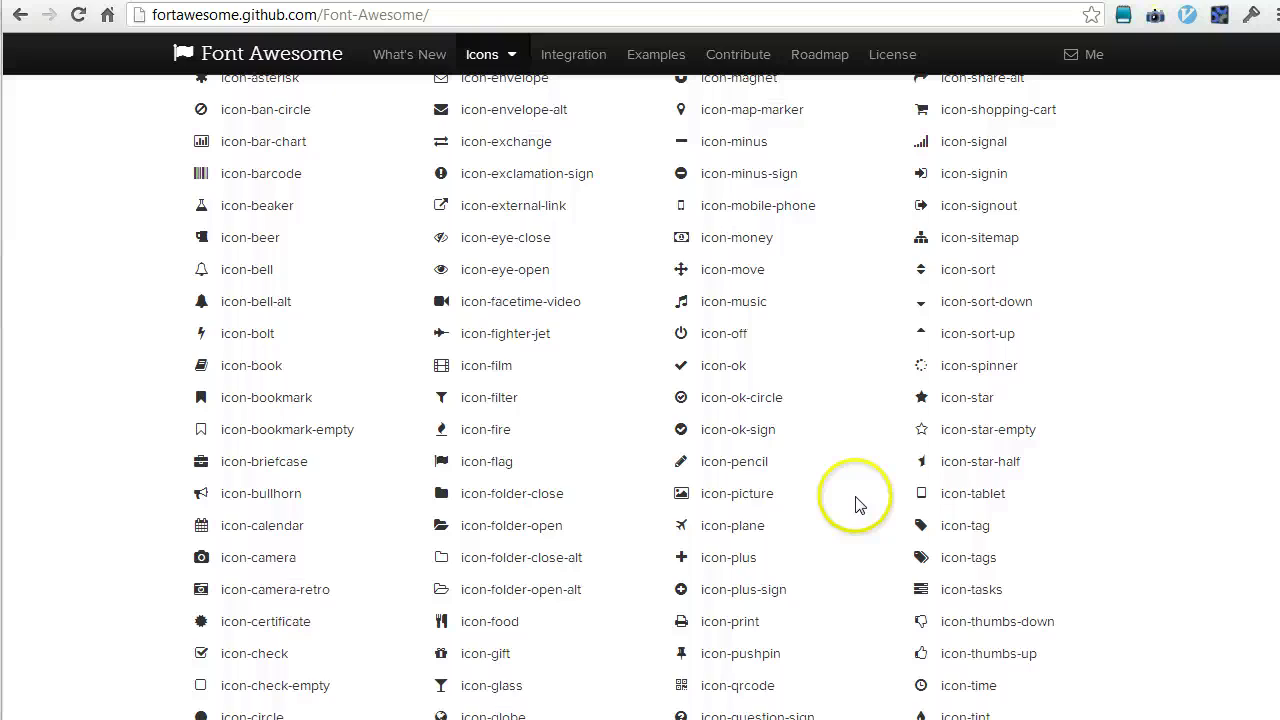
{"action": "scroll", "coordinate": [775, 443], "scroll_direction": "down", "scroll_amount": 10}
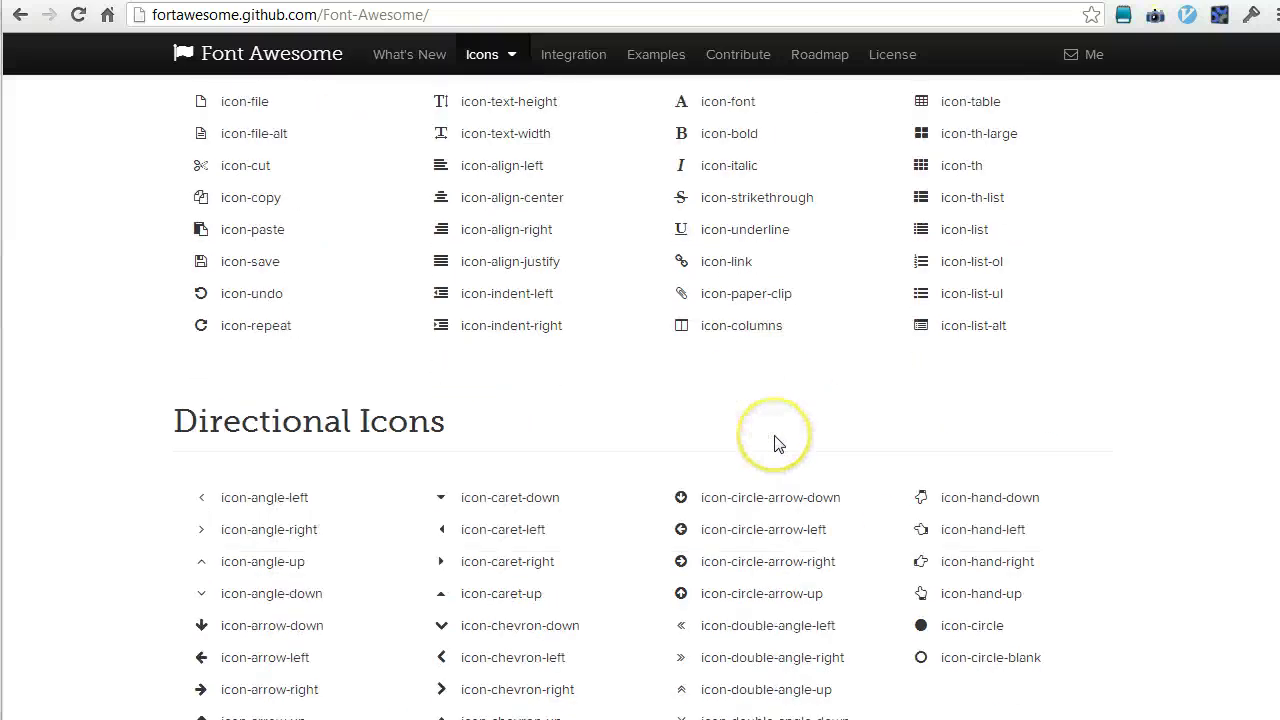
{"action": "scroll", "coordinate": [777, 443], "scroll_direction": "down", "scroll_amount": 2}
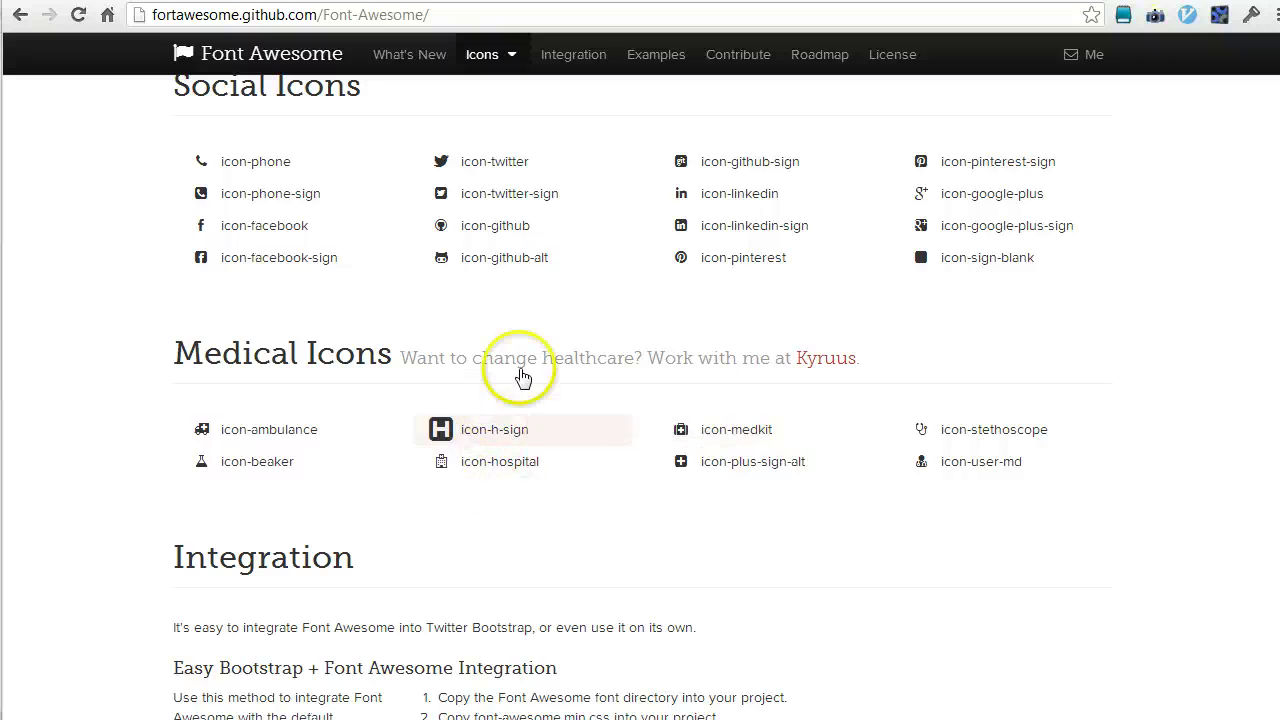
{"action": "scroll", "coordinate": [487, 377], "scroll_direction": "down", "scroll_amount": 11}
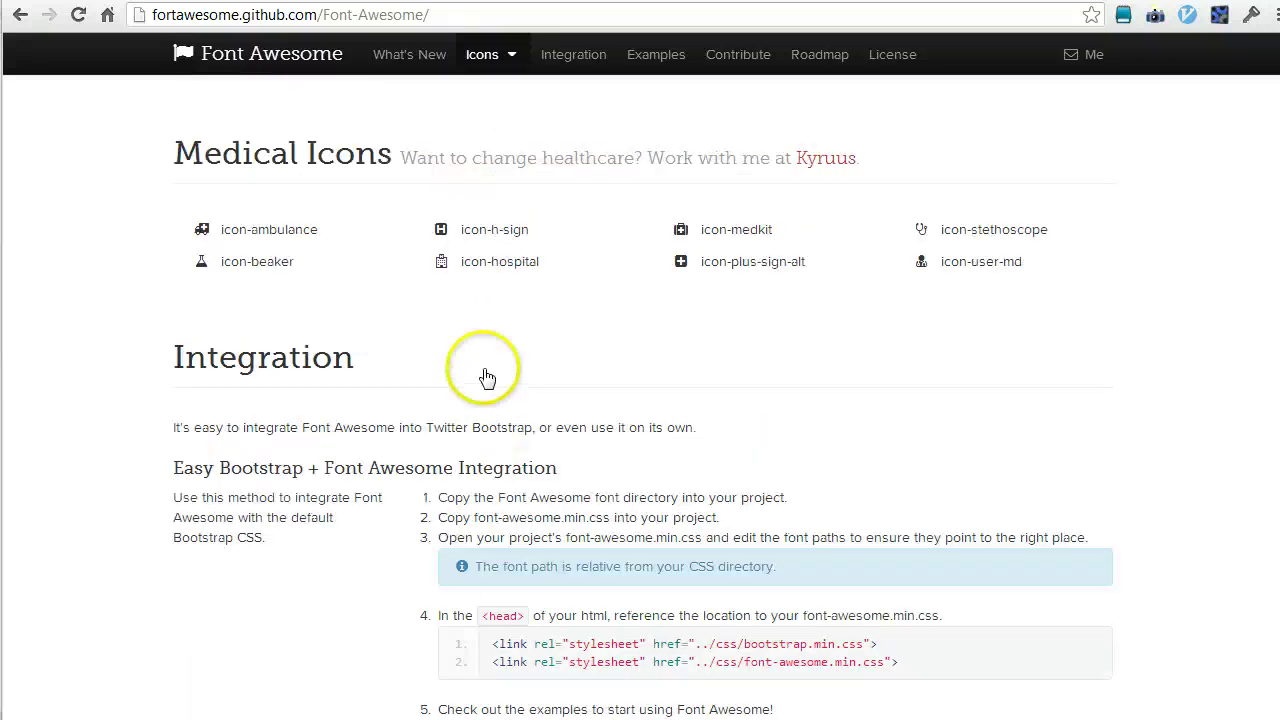
{"action": "scroll", "coordinate": [485, 370], "scroll_direction": "up", "scroll_amount": 3}
{"action": "scroll", "coordinate": [485, 375], "scroll_direction": "down", "scroll_amount": 7}
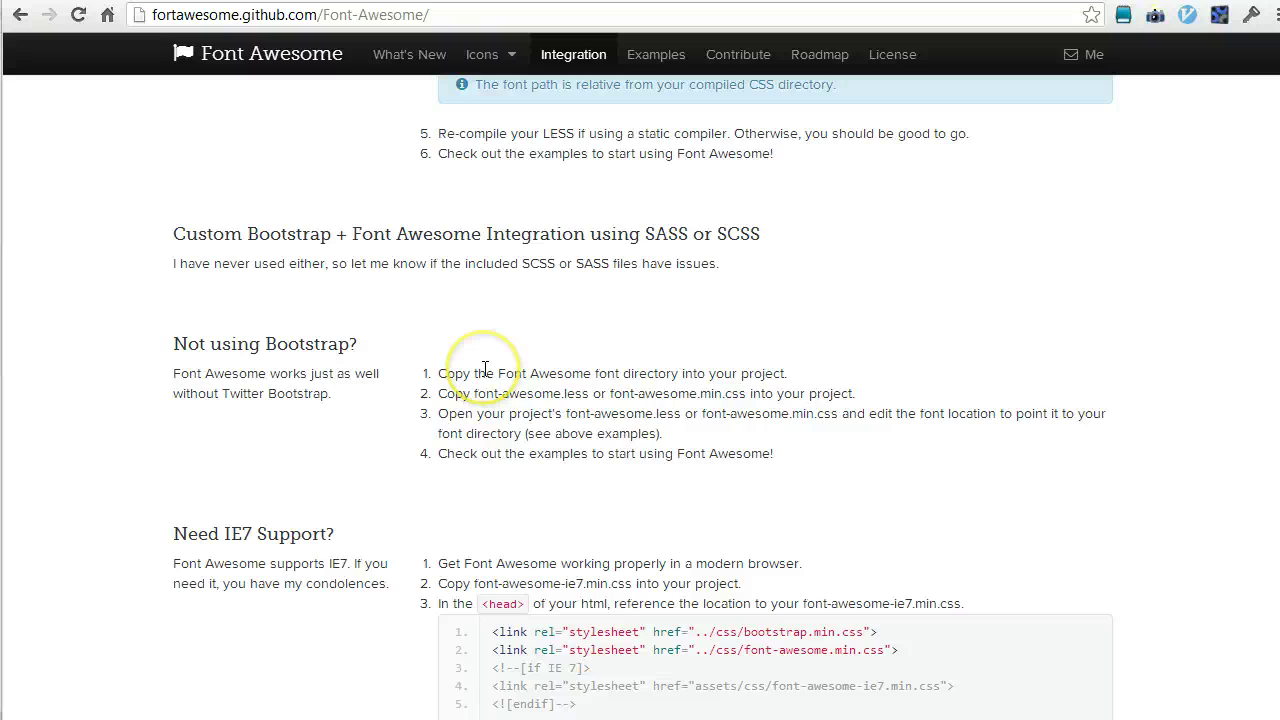
{"action": "scroll", "coordinate": [485, 372], "scroll_direction": "down", "scroll_amount": 10}
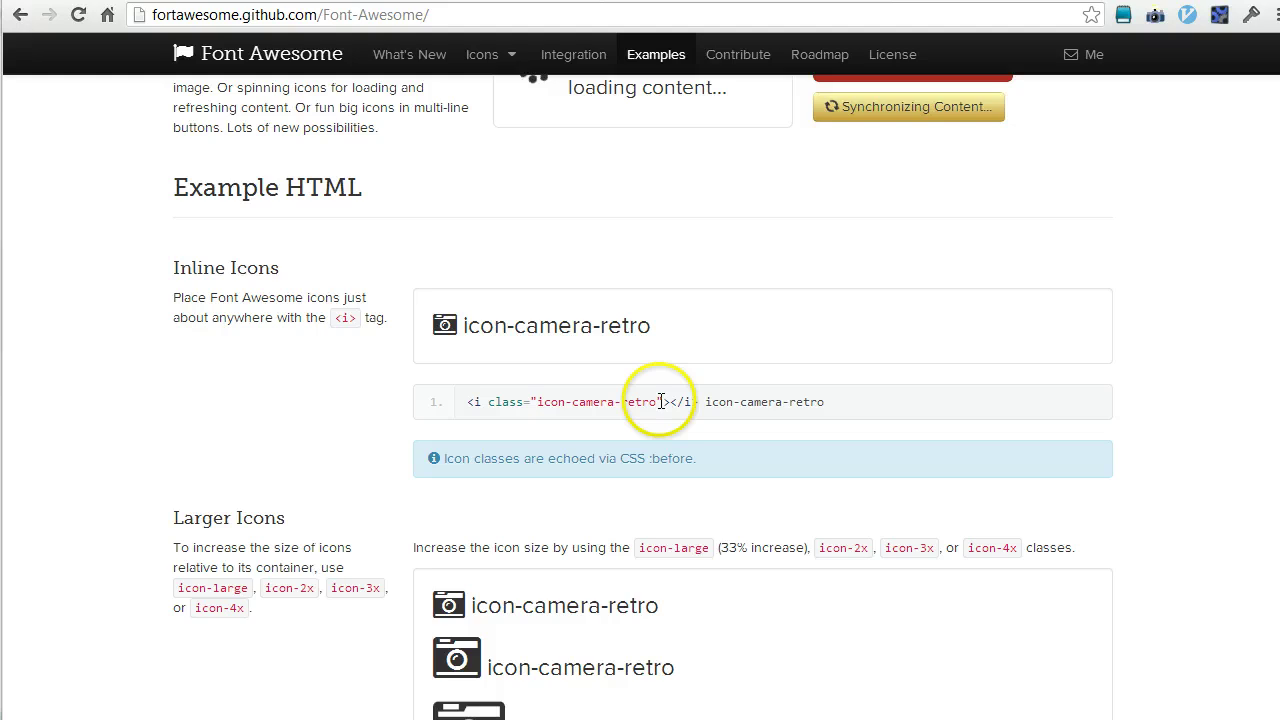
Review the video player and social icons, the Bootstrap integration steps and the inline icon example, and return to the page start
{"action": "scroll", "coordinate": [660, 401], "scroll_direction": "up", "scroll_amount": 15}
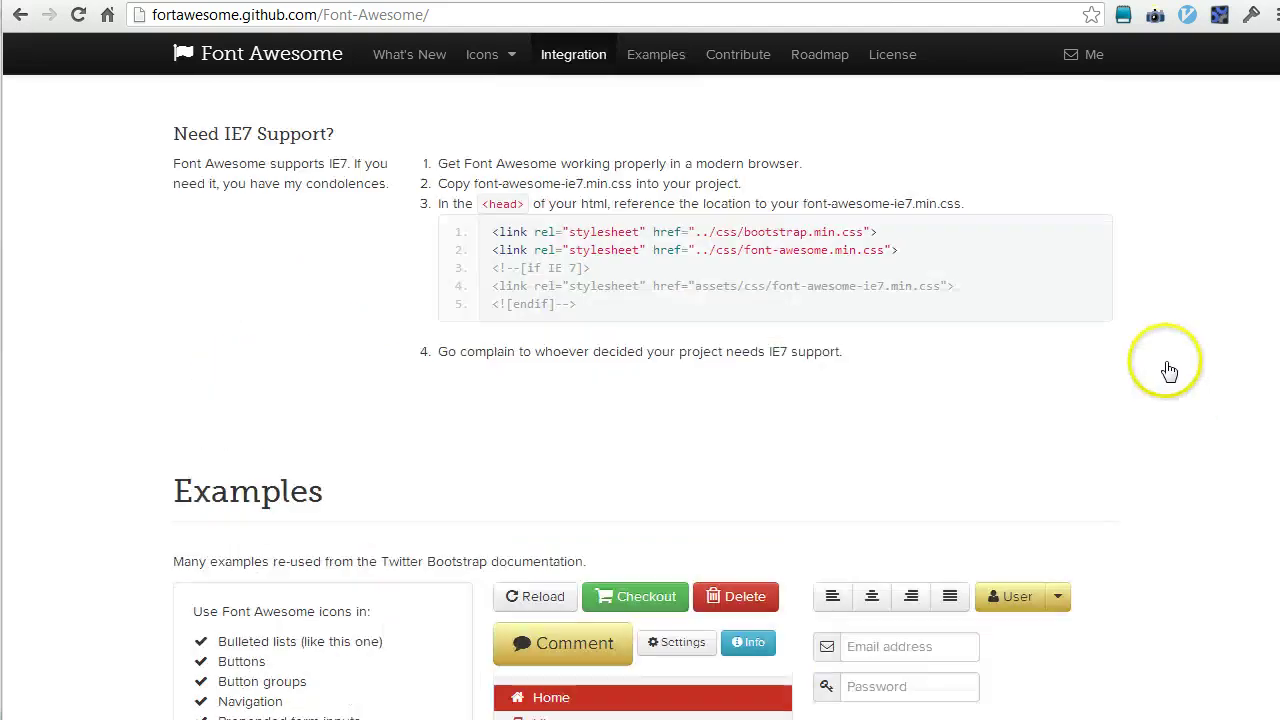
{"action": "scroll", "coordinate": [770, 303], "scroll_direction": "up", "scroll_amount": 20}
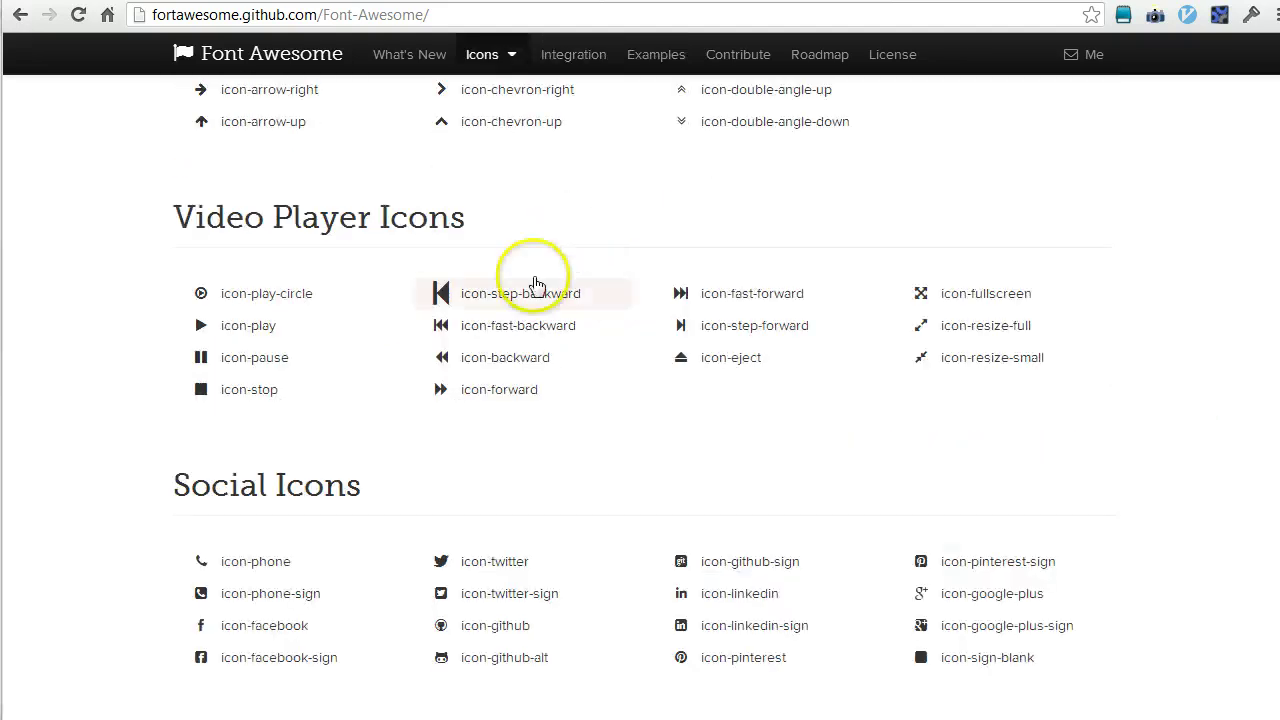
{"action": "scroll", "coordinate": [626, 406], "scroll_direction": "down", "scroll_amount": 15}
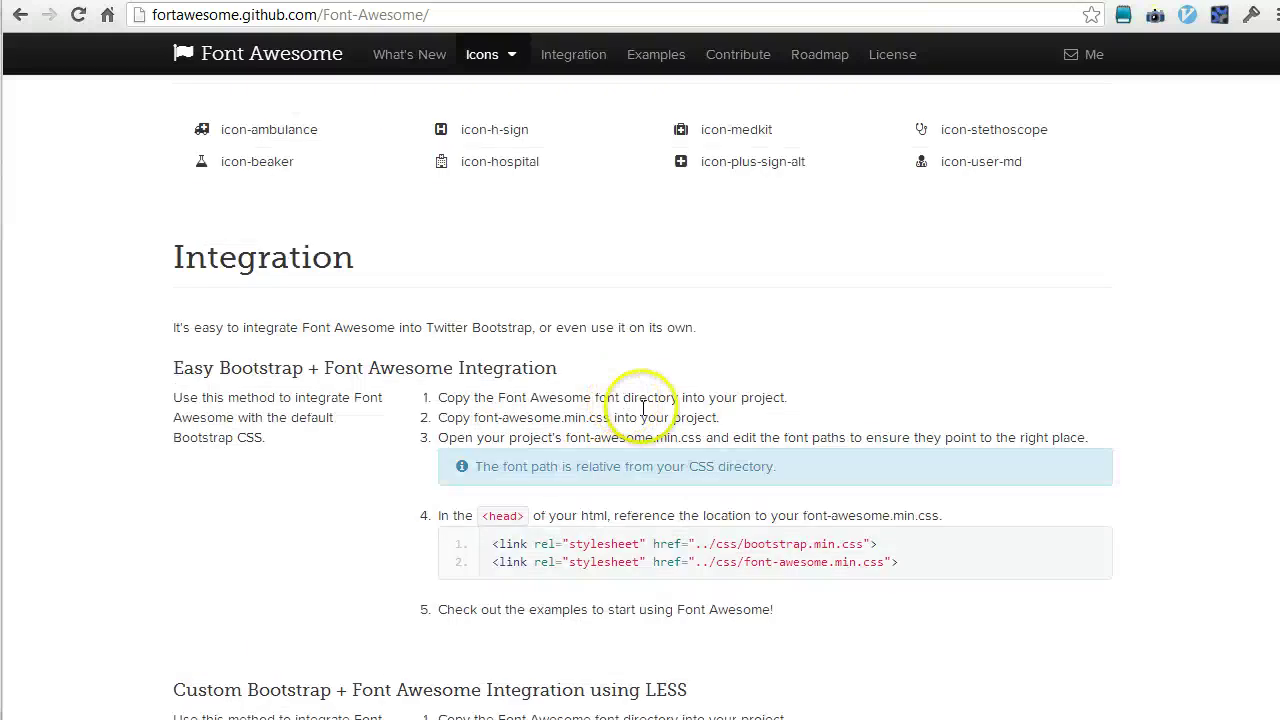
{"action": "scroll", "coordinate": [643, 427], "scroll_direction": "down", "scroll_amount": 15}
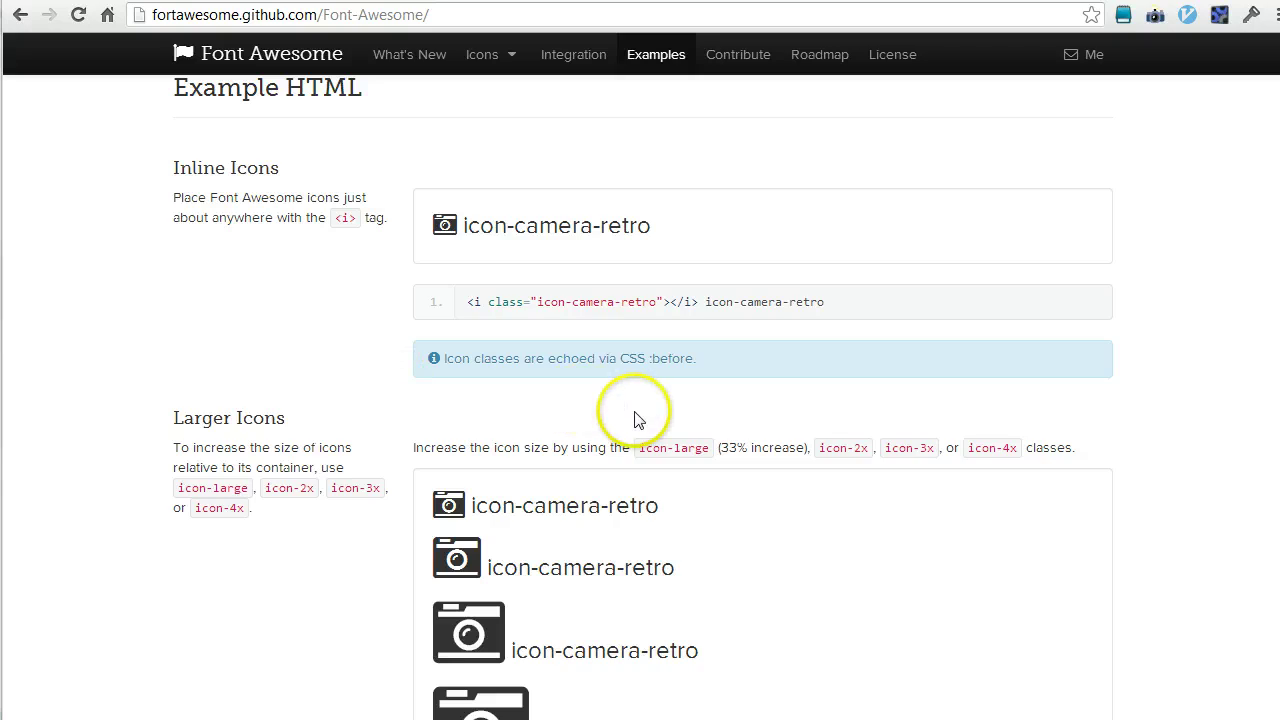
{"action": "scroll", "coordinate": [638, 418], "scroll_direction": "up", "scroll_amount": 20}
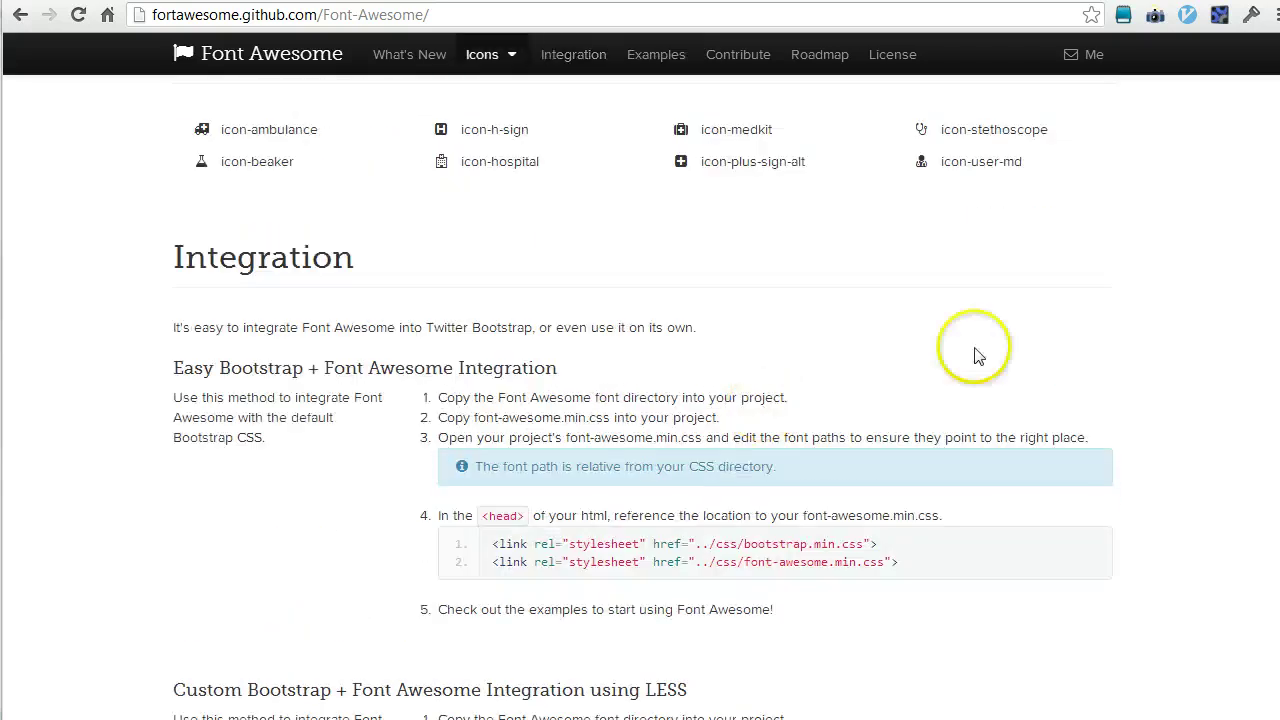
{"action": "scroll", "coordinate": [1272, 303], "scroll_direction": "up", "scroll_amount": 2}
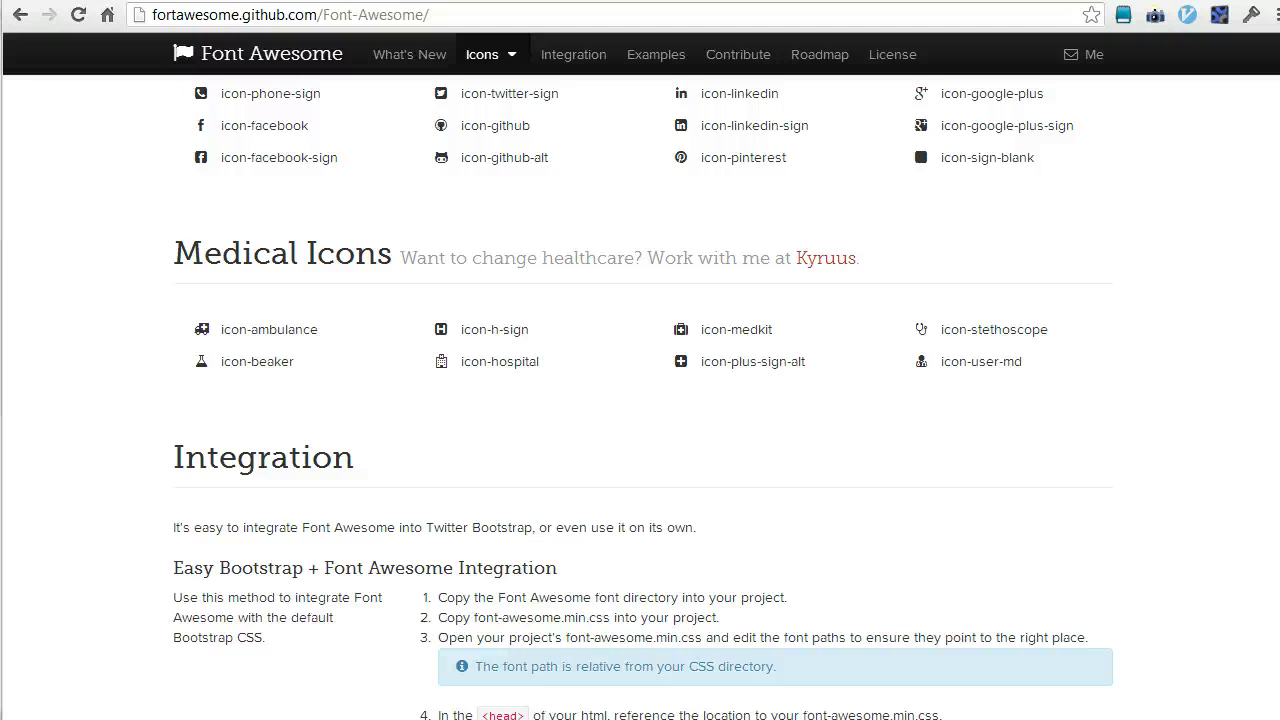
{"action": "key", "text": "Home"}
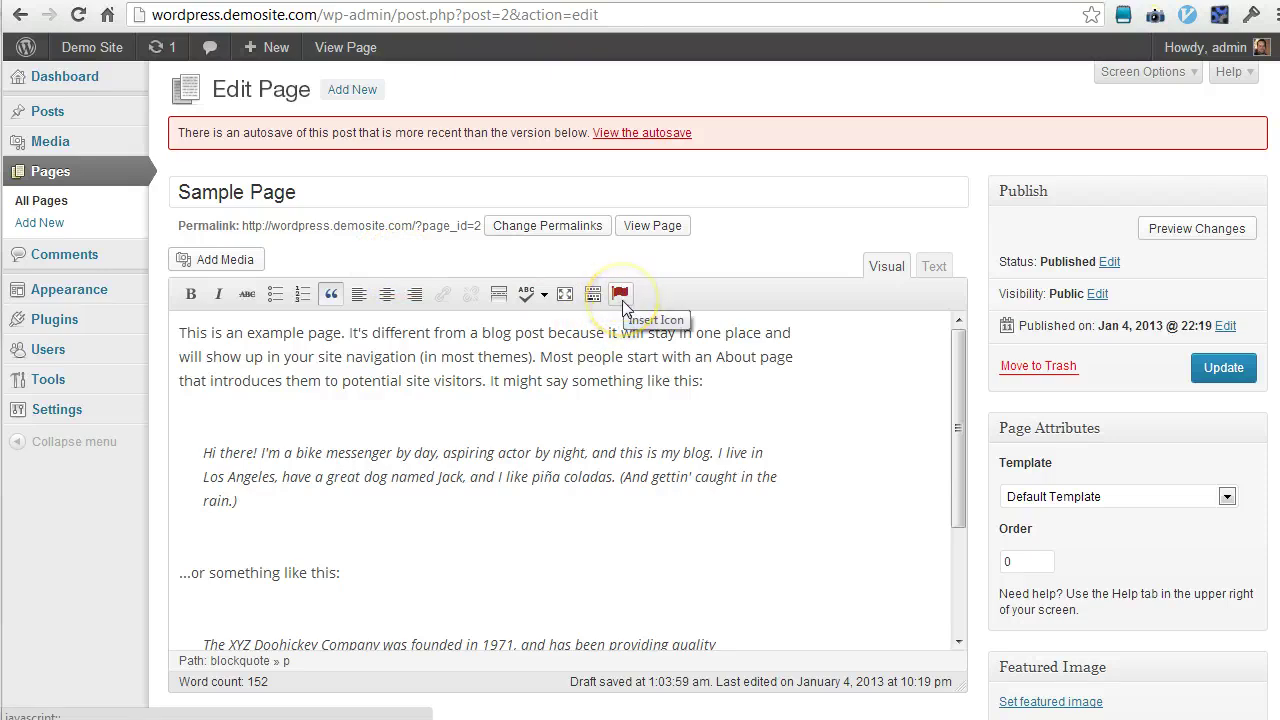
In the WordPress page editor, open the icon insertion dialog for the Sample Page
{"action": "left_click", "coordinate": [621, 298]}
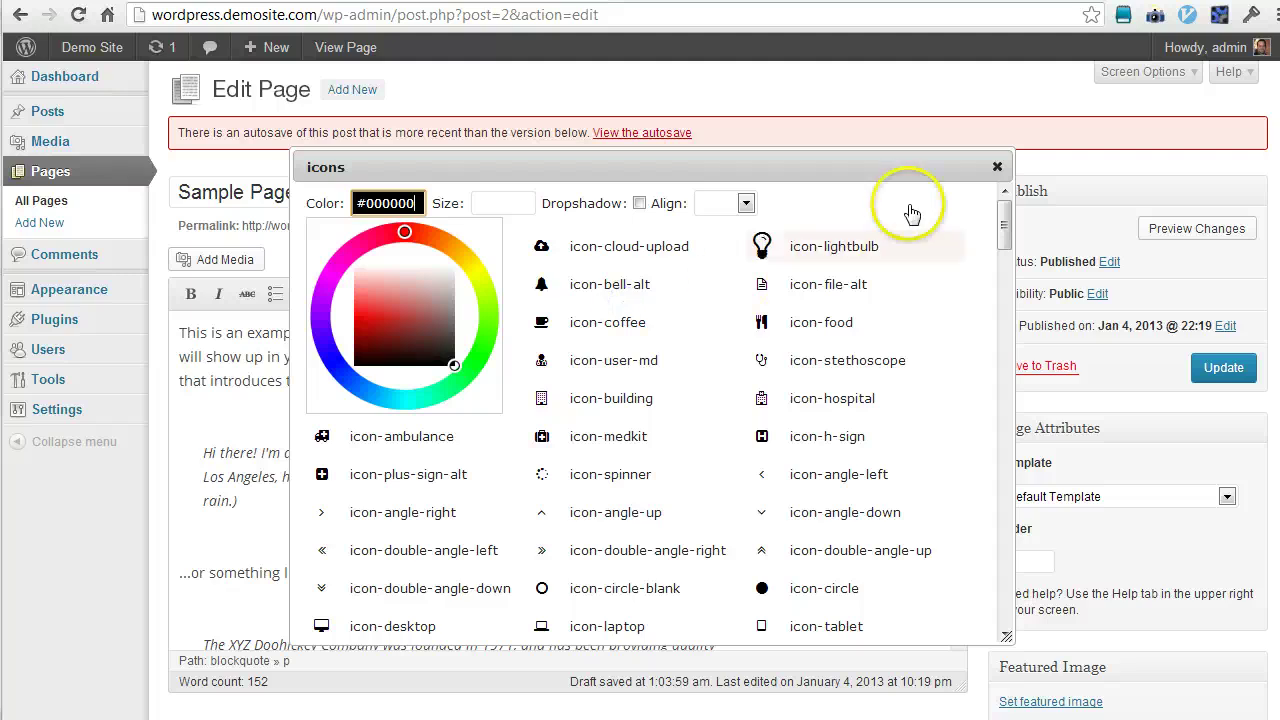
{"action": "mouse_move", "coordinate": [1003, 214]}
{"action": "left_mouse_down"}
{"action": "mouse_move", "coordinate": [1003, 300]}
{"action": "mouse_move", "coordinate": [1006, 200]}
{"action": "left_mouse_up"}
{"action": "left_click", "coordinate": [506, 207]}
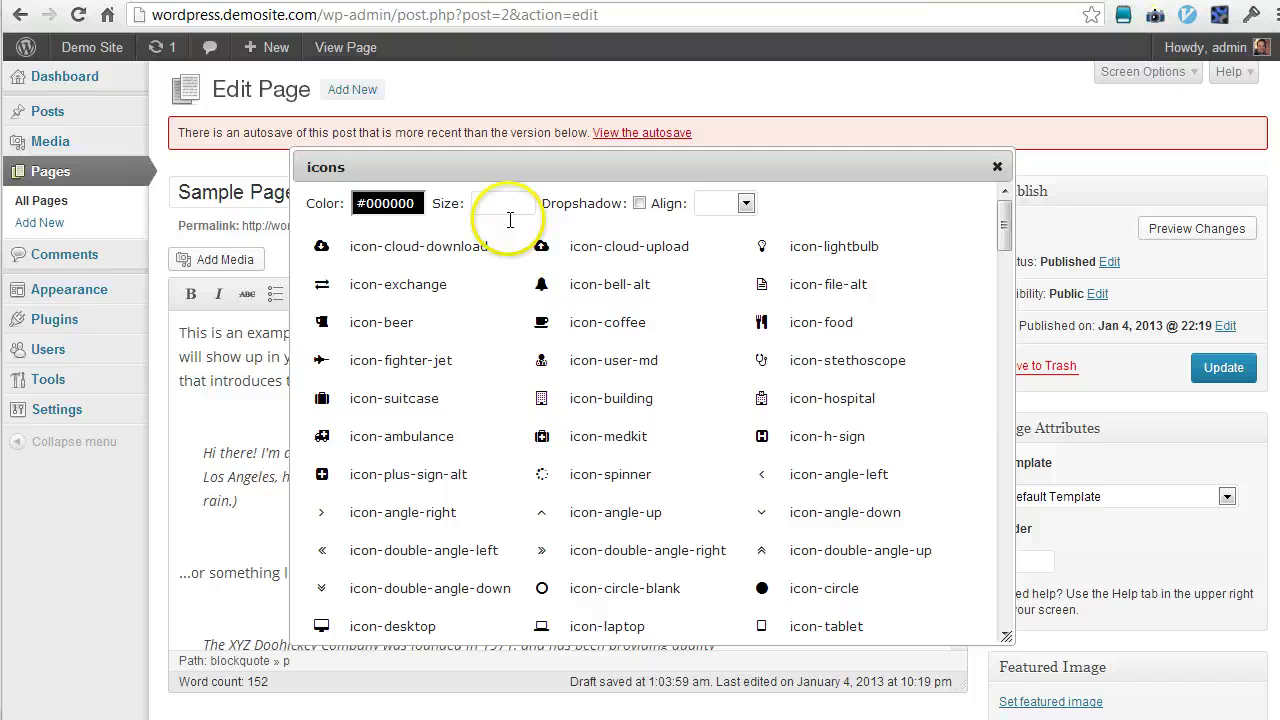
Try a red icon colour such as #f32b2b, and a blue one, #3529f5, on the icon list
{"action": "left_click", "coordinate": [407, 205]}
{"action": "left_click", "coordinate": [365, 309]}
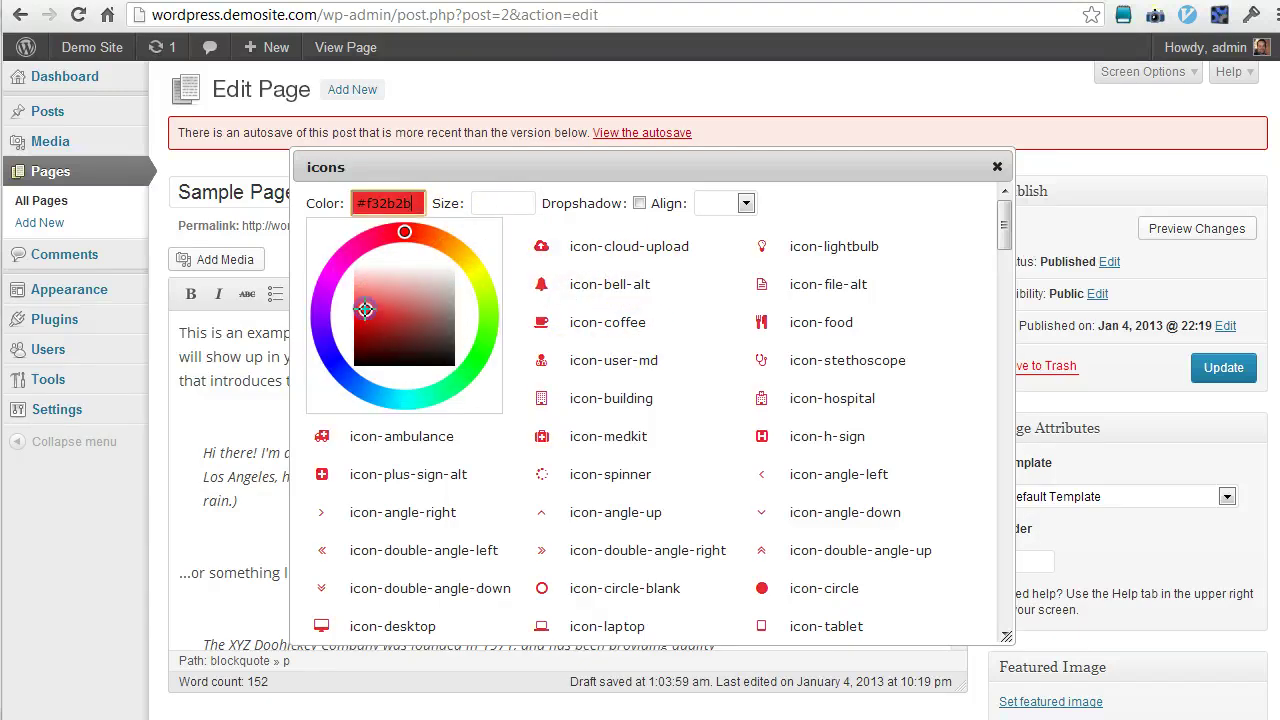
{"action": "left_click", "coordinate": [529, 329]}
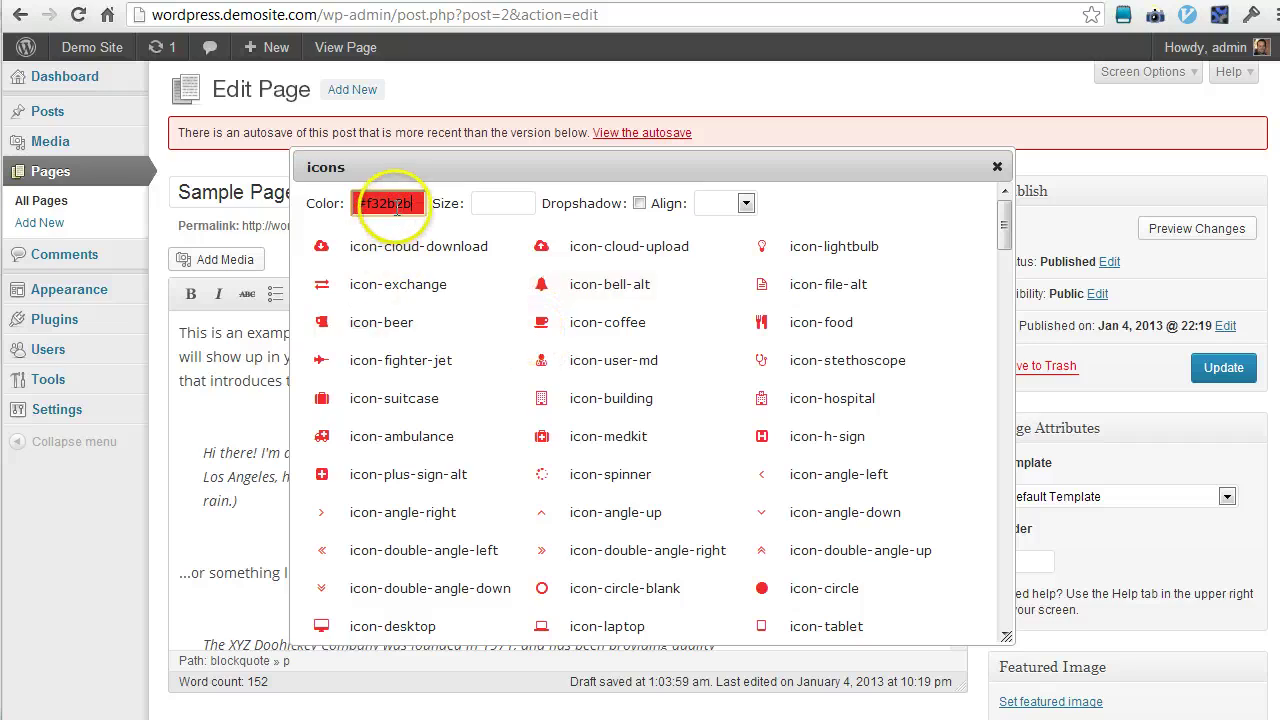
{"action": "left_click", "coordinate": [400, 206]}
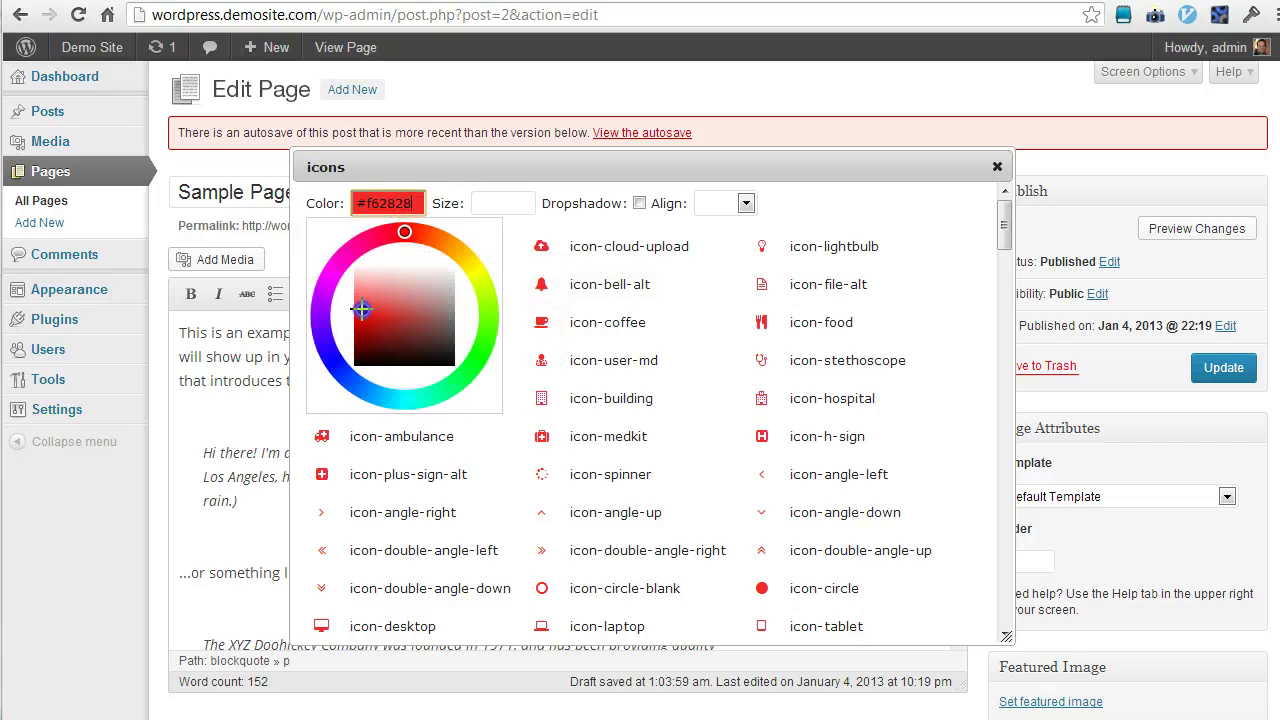
{"action": "left_click", "coordinate": [338, 362]}
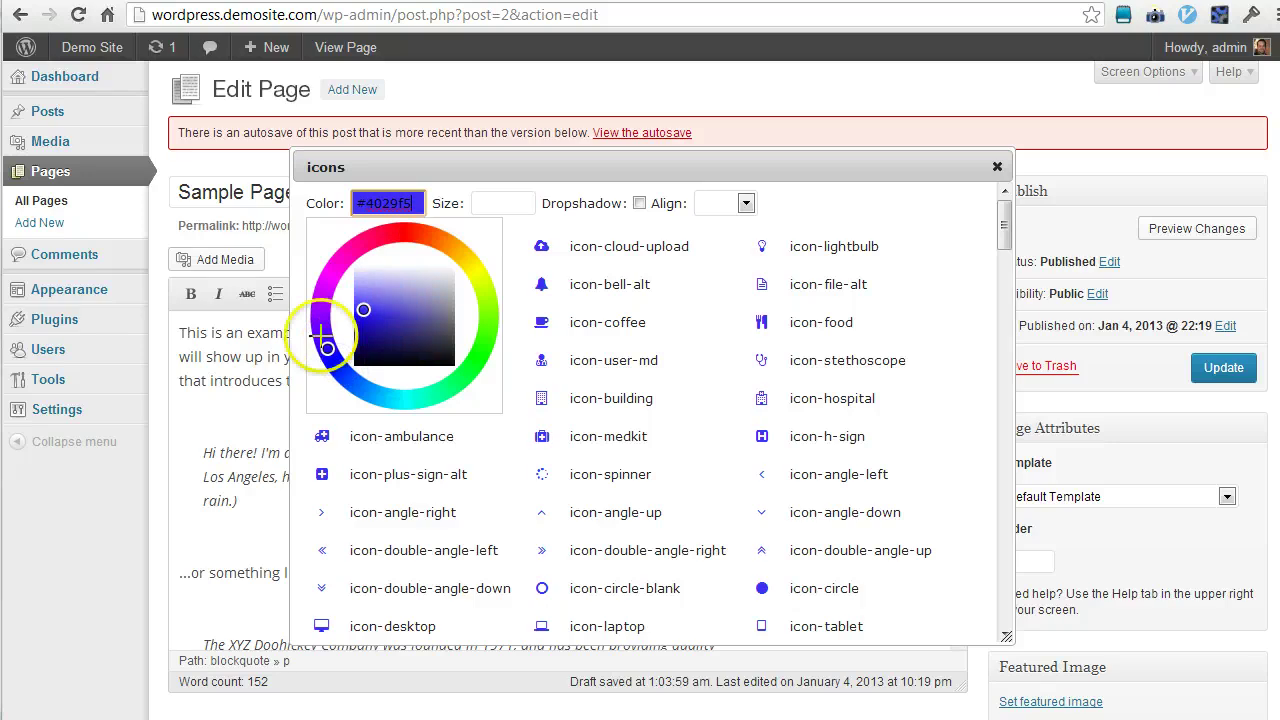
{"action": "mouse_move", "coordinate": [322, 340]}
{"action": "left_mouse_down"}
{"action": "mouse_move", "coordinate": [323, 322]}
{"action": "mouse_move", "coordinate": [330, 350]}
{"action": "left_mouse_up"}
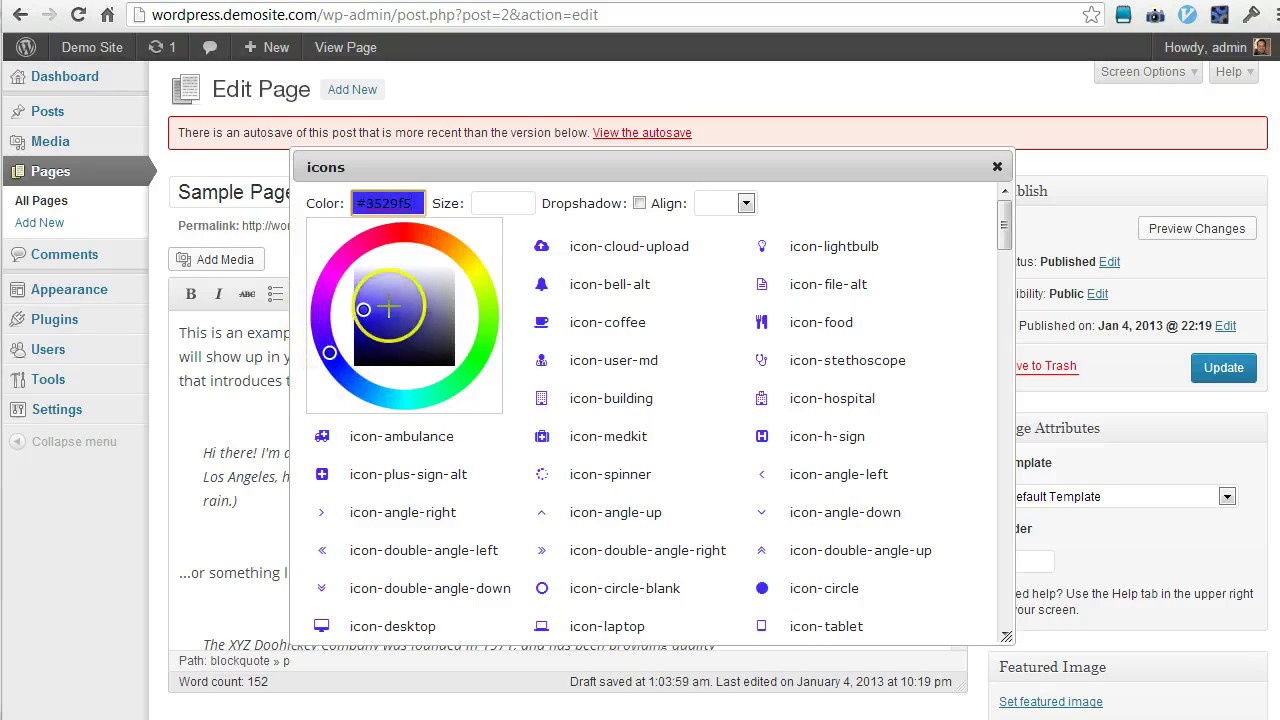
Set the icon colour to grey #959499 and the icon size to 100px
{"action": "mouse_move", "coordinate": [445, 296]}
{"action": "left_mouse_down"}
{"action": "mouse_move", "coordinate": [456, 293]}
{"action": "mouse_move", "coordinate": [451, 304]}
{"action": "left_mouse_up"}
{"action": "left_click", "coordinate": [548, 250]}
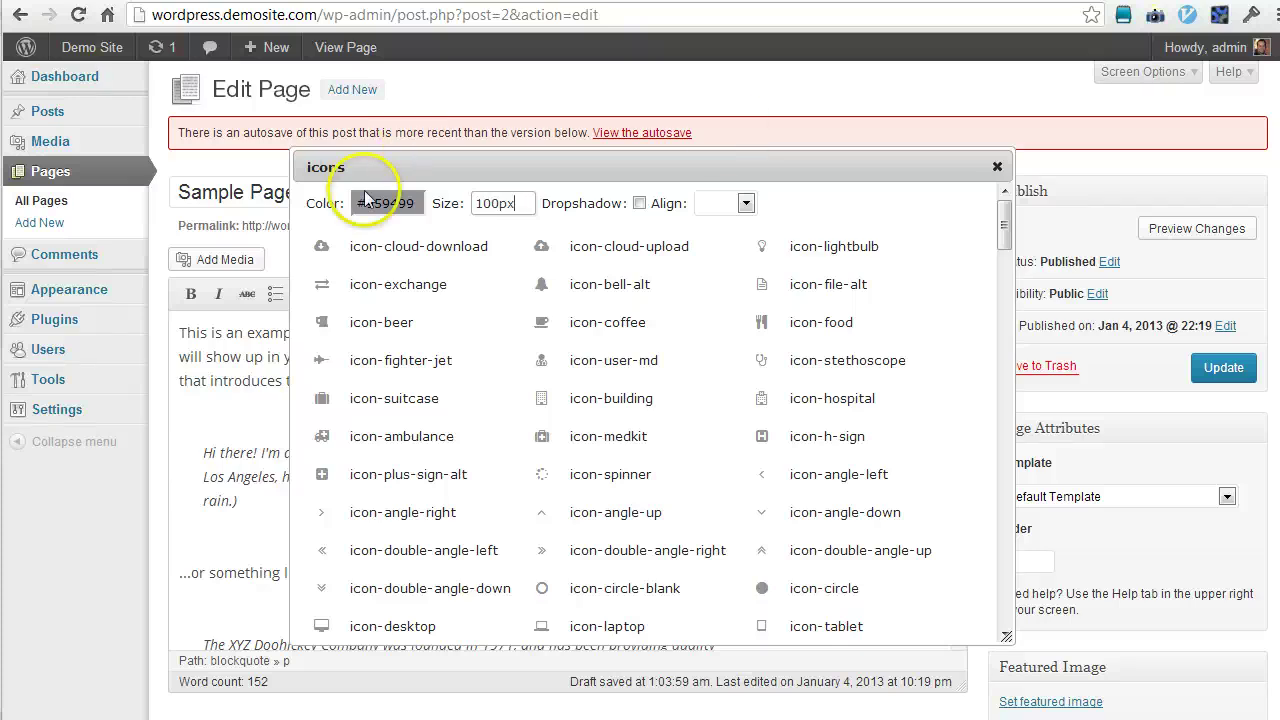
{"action": "left_click", "coordinate": [520, 202]}
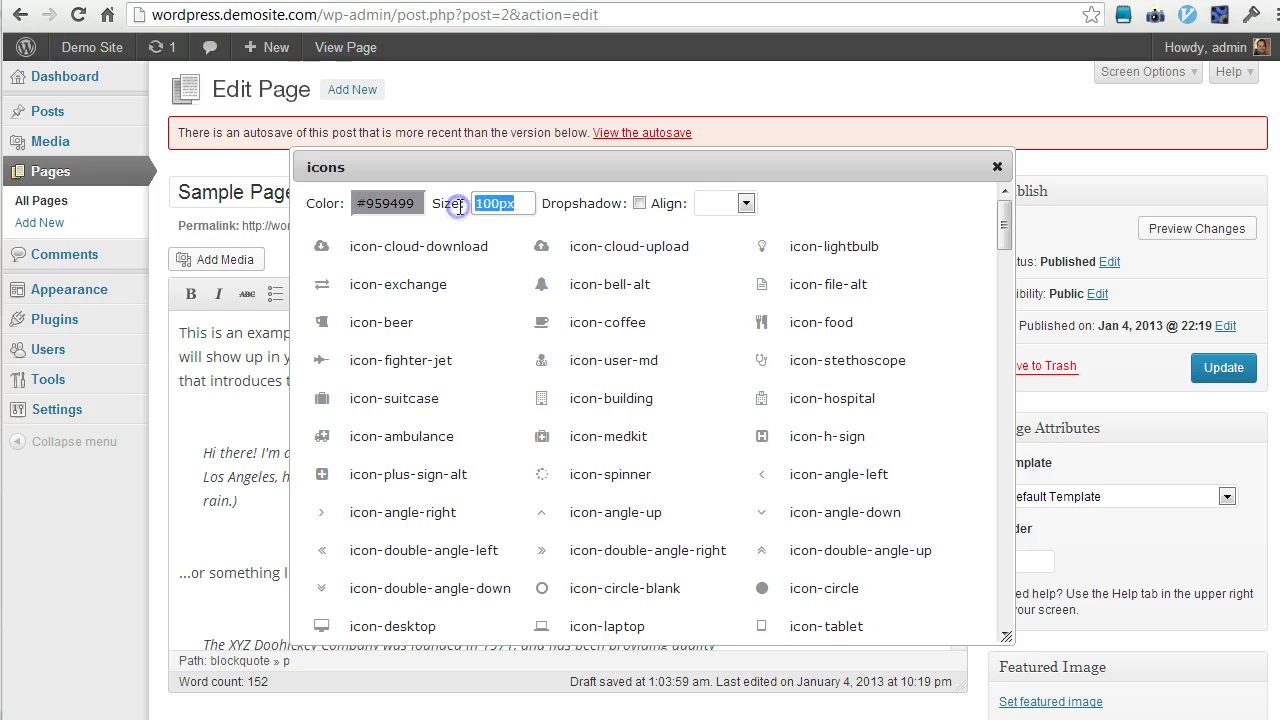
{"action": "left_click", "coordinate": [527, 205]}
Set the icon alignment to Left, leaving the drop shadow off
{"action": "left_click", "coordinate": [639, 203]}
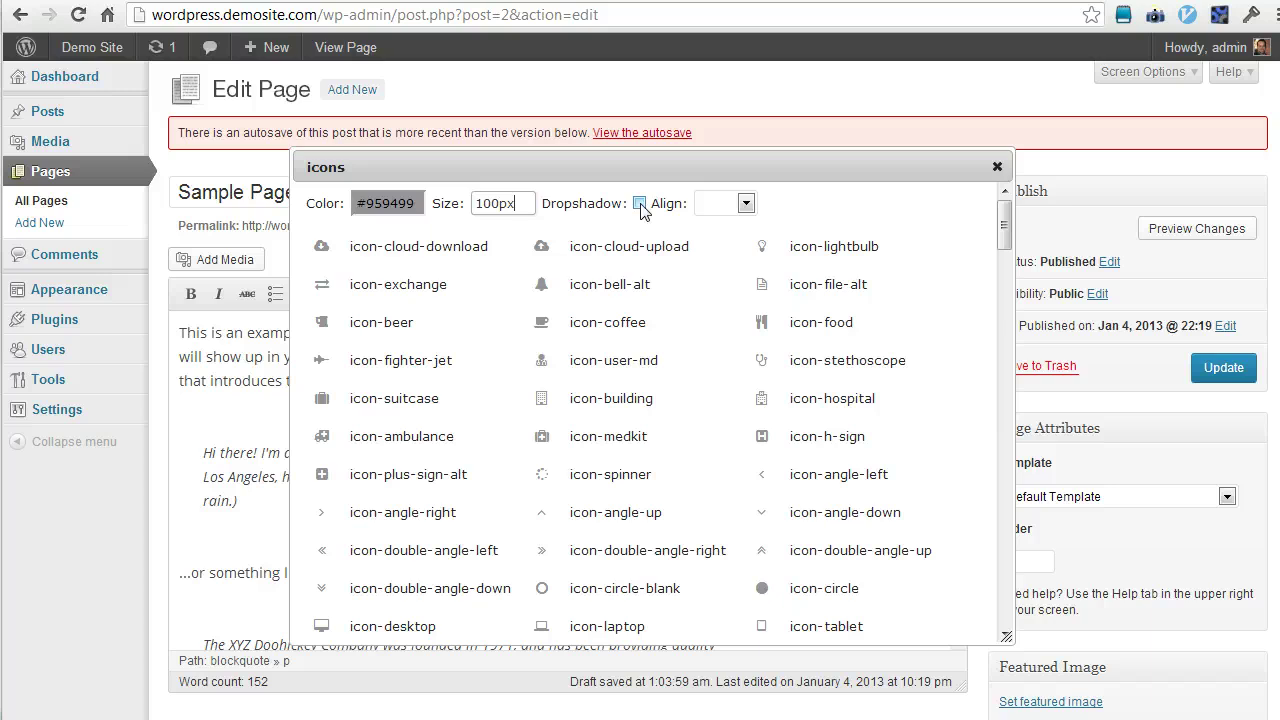
{"action": "left_click", "coordinate": [736, 205]}
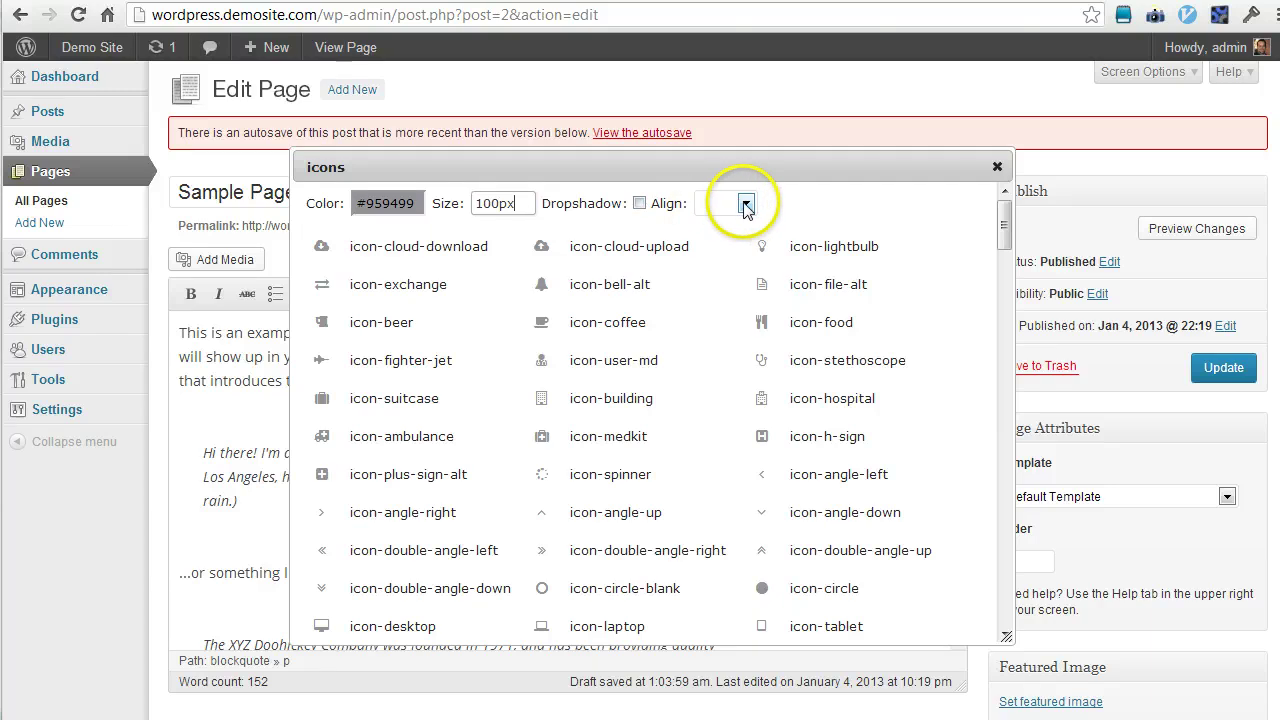
{"action": "left_click", "coordinate": [747, 205]}
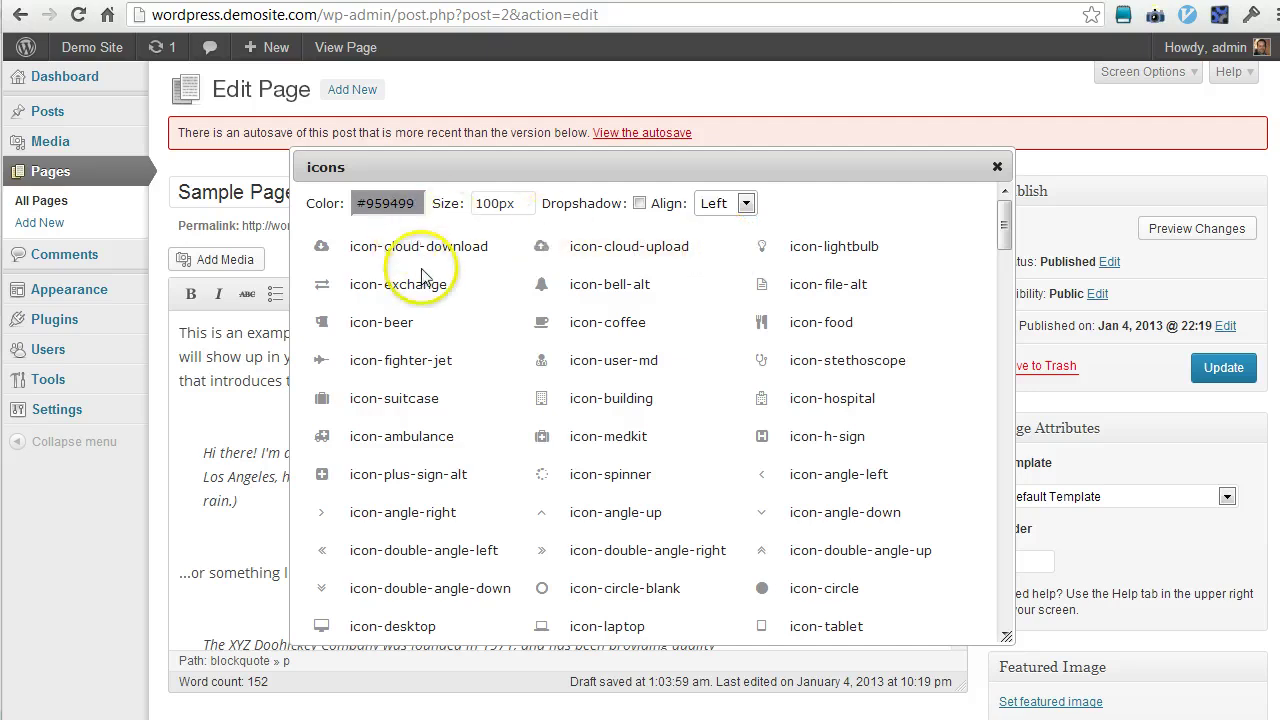
Insert the icon-quote-left icon from the icon list into the page text
{"action": "scroll", "coordinate": [435, 275], "scroll_direction": "down", "scroll_amount": 5}
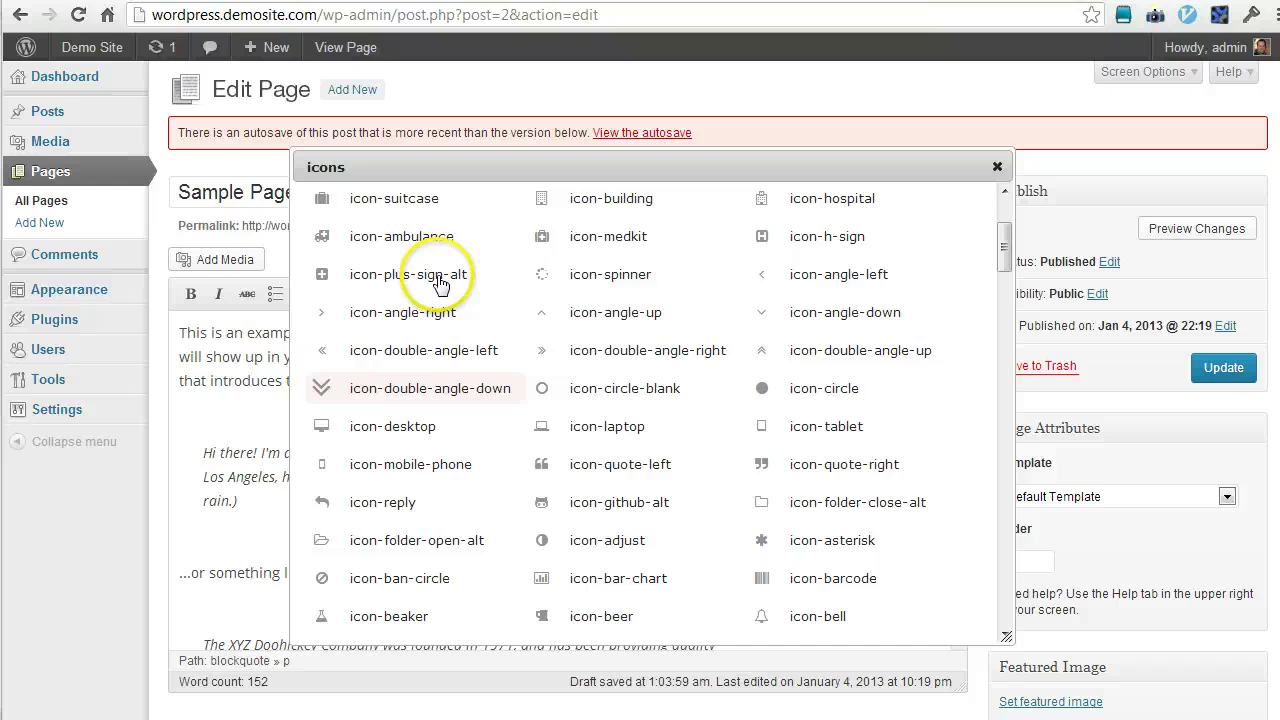
{"action": "scroll", "coordinate": [440, 270], "scroll_direction": "up", "scroll_amount": 5}
{"action": "scroll", "coordinate": [445, 280], "scroll_direction": "down", "scroll_amount": 10}
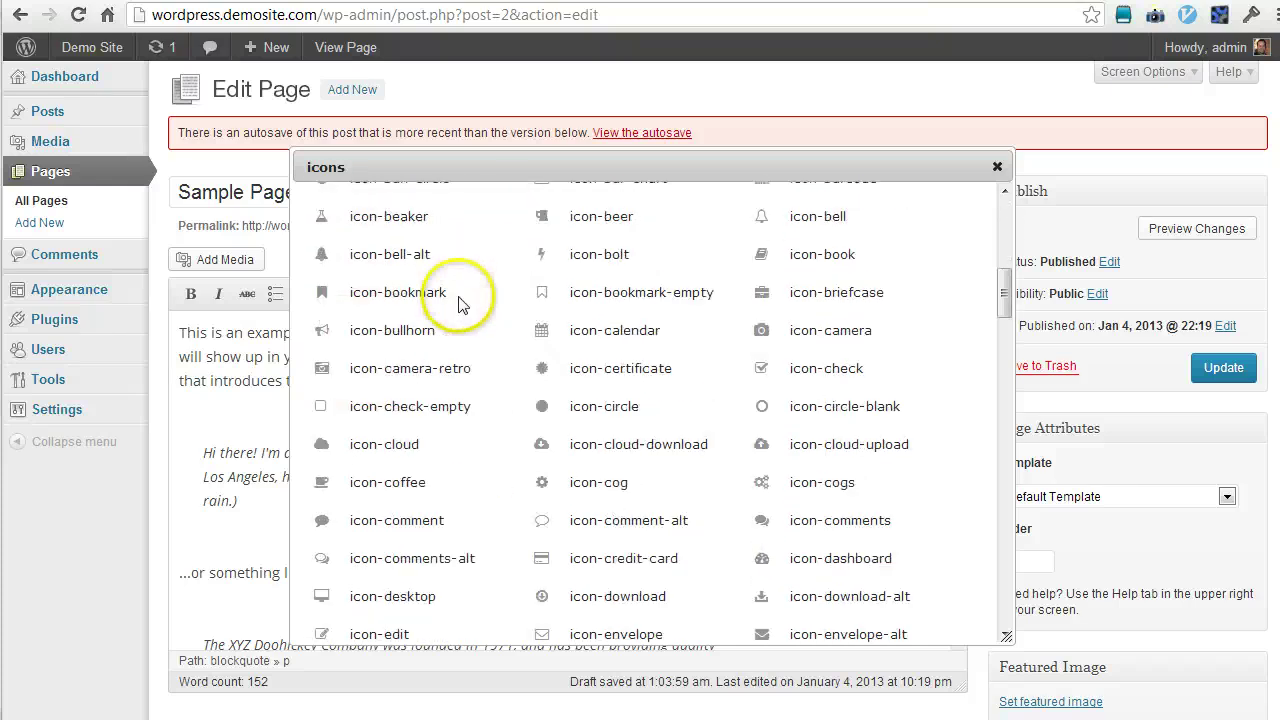
{"action": "scroll", "coordinate": [460, 307], "scroll_direction": "down", "scroll_amount": 2}
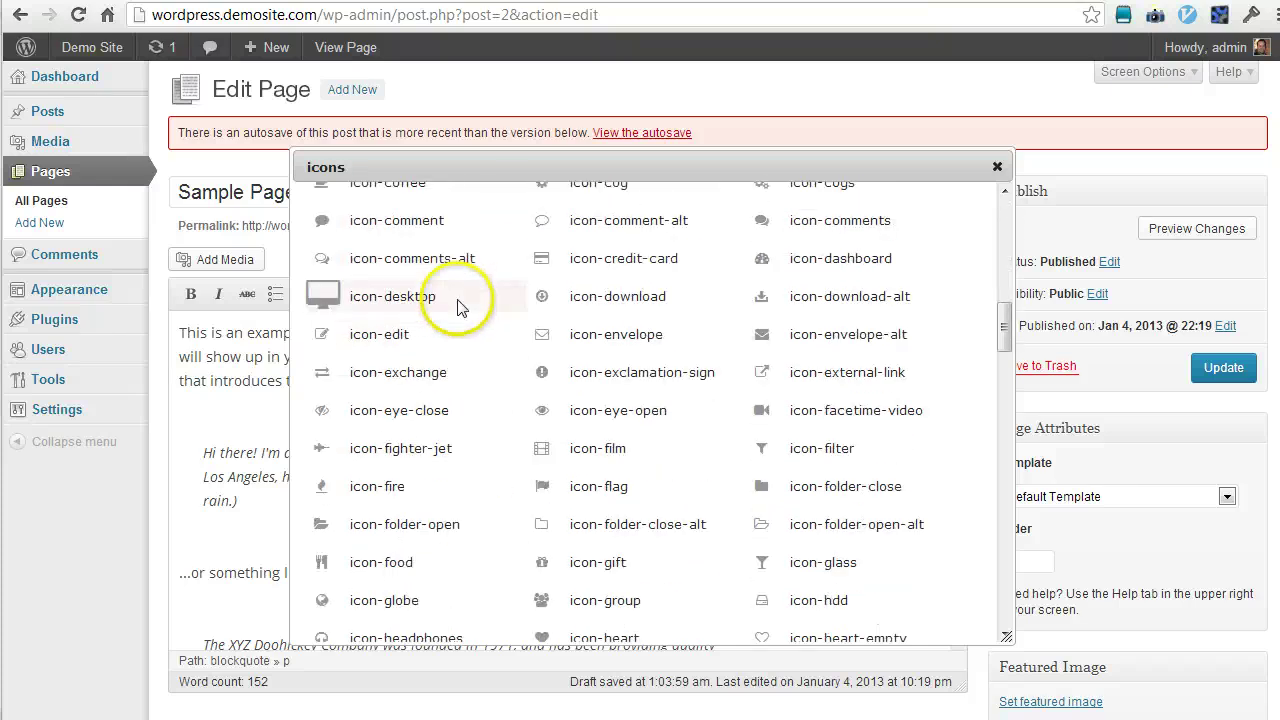
{"action": "scroll", "coordinate": [460, 307], "scroll_direction": "down", "scroll_amount": 6}
{"action": "scroll", "coordinate": [460, 308], "scroll_direction": "down", "scroll_amount": 10}
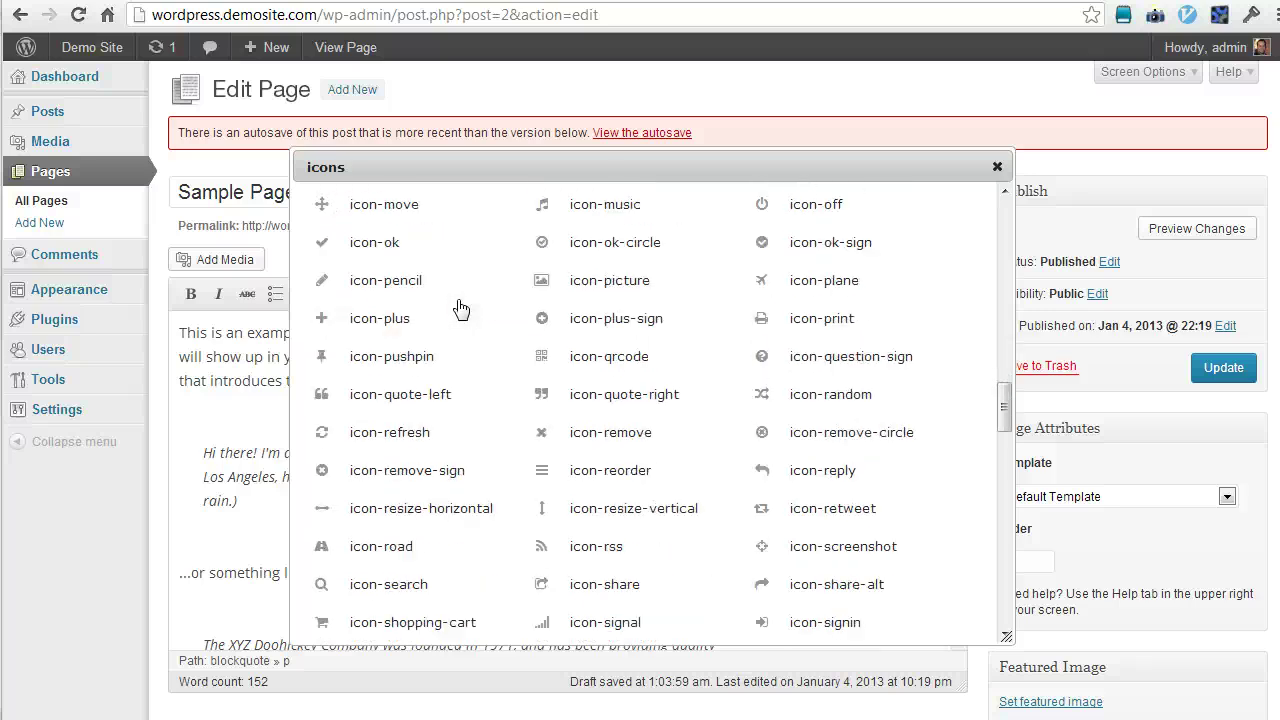
{"action": "scroll", "coordinate": [458, 310], "scroll_direction": "down", "scroll_amount": 2}
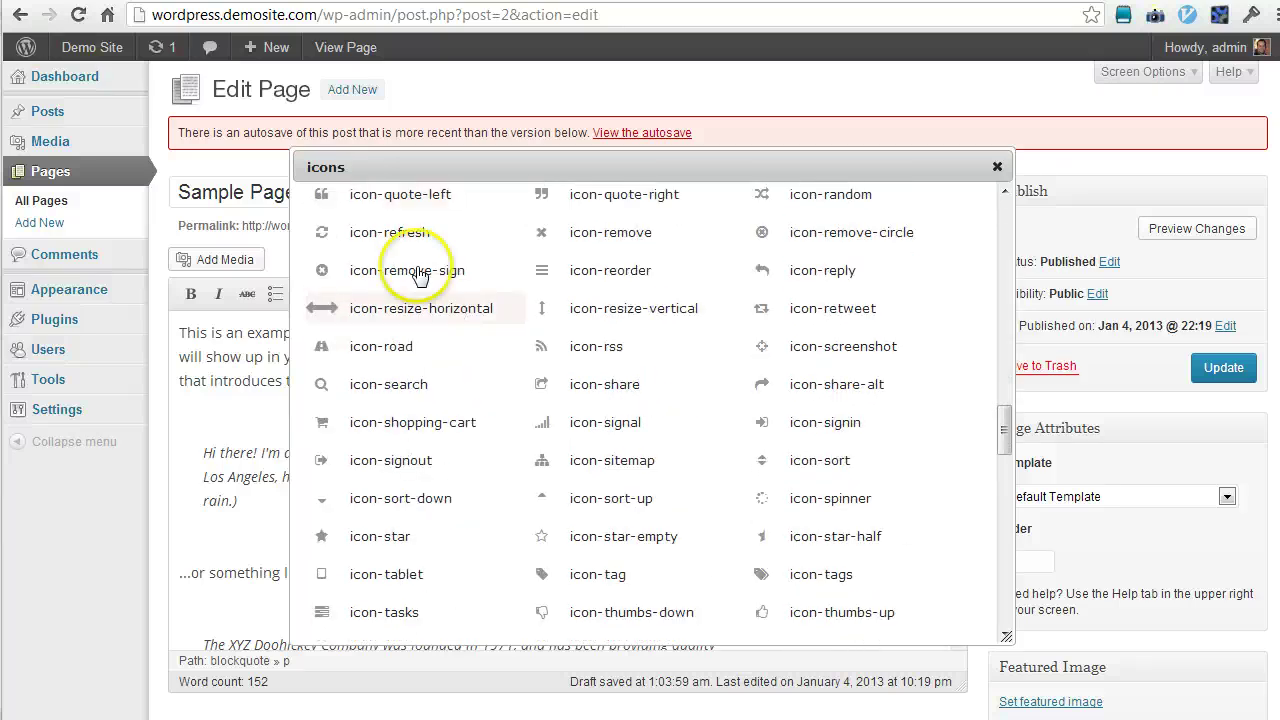
{"action": "left_click", "coordinate": [399, 199]}
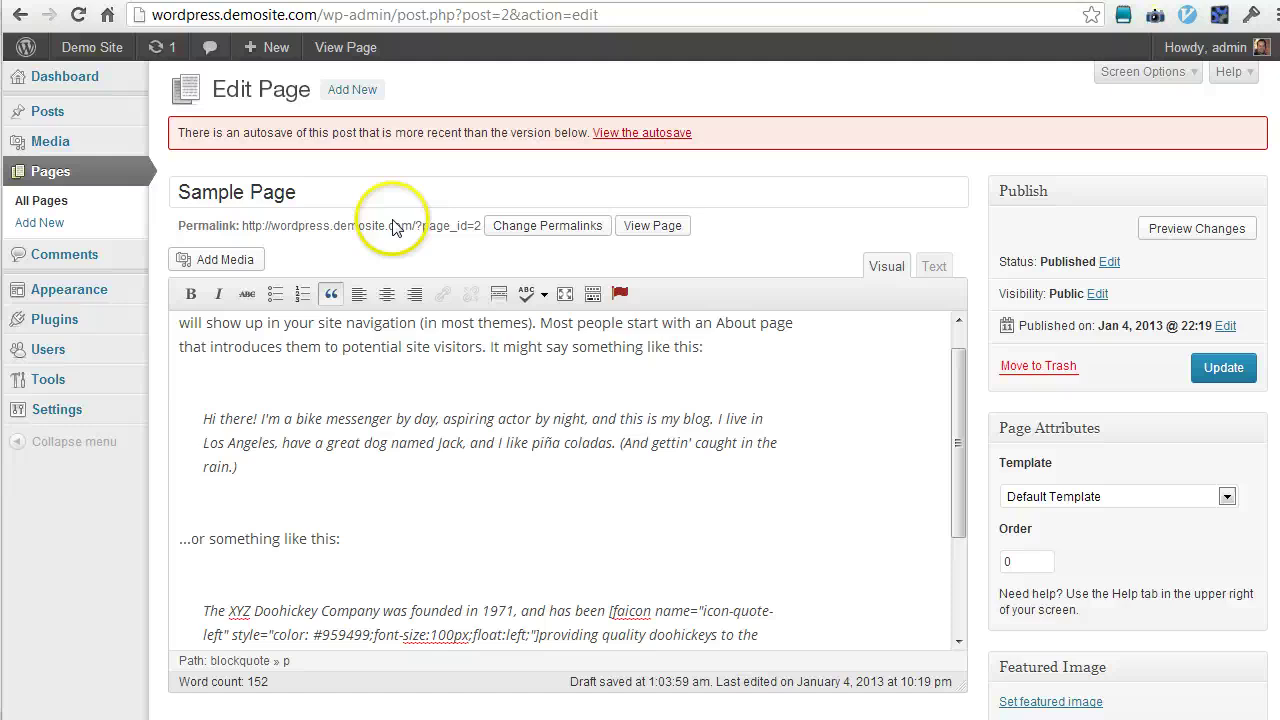
Move the icon-quote-left shortcode from the XYZ Doohickey quote to the very start of the page's first paragraph
{"action": "scroll", "coordinate": [568, 430], "scroll_direction": "up", "scroll_amount": 1}
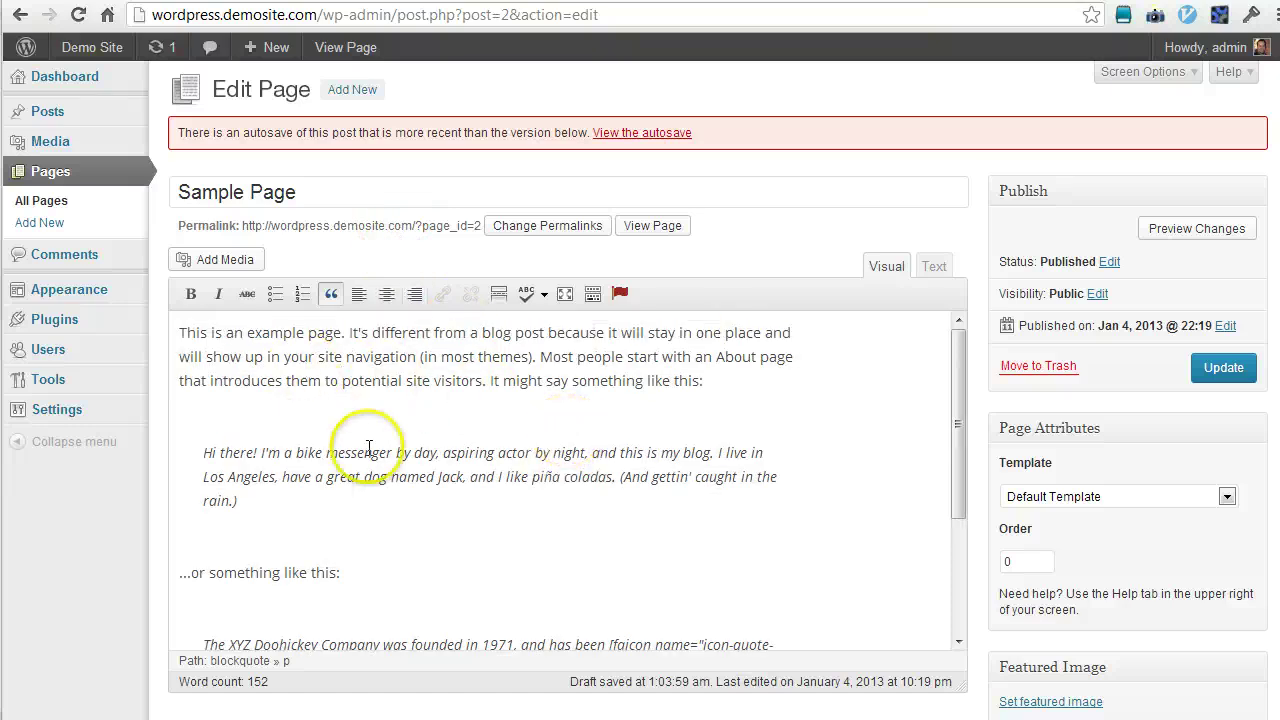
{"action": "scroll", "coordinate": [369, 447], "scroll_direction": "down", "scroll_amount": 5}
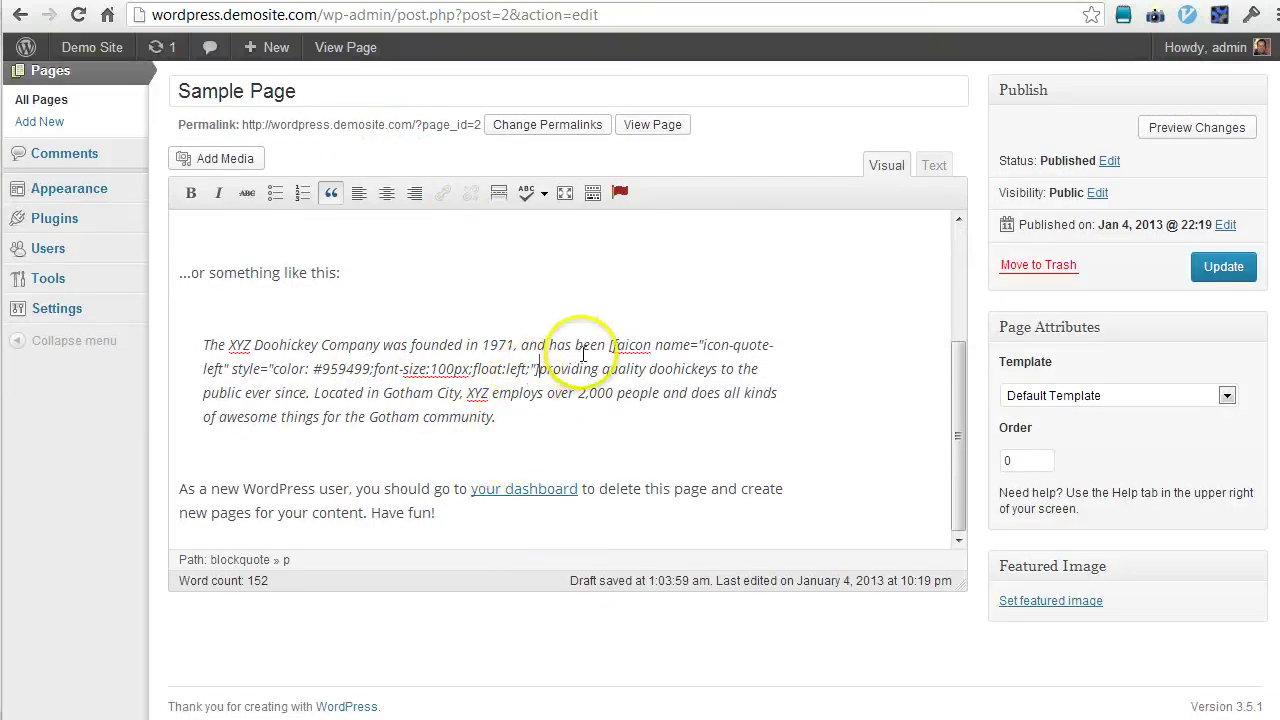
{"action": "left_click_drag", "start_coordinate": [606, 345], "coordinate": [538, 370]}
{"action": "key", "text": "ctrl+c"}
{"action": "key", "text": "BackSpace"}
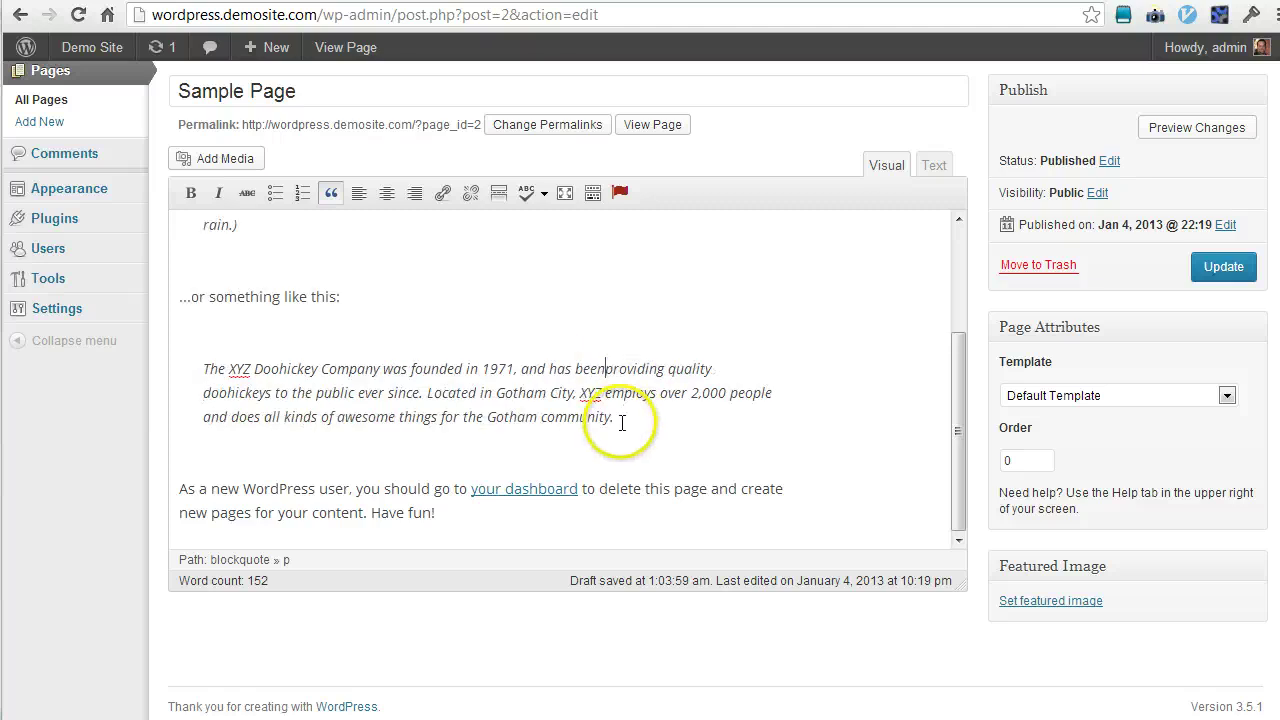
{"action": "scroll", "coordinate": [380, 394], "scroll_direction": "up", "scroll_amount": 5}
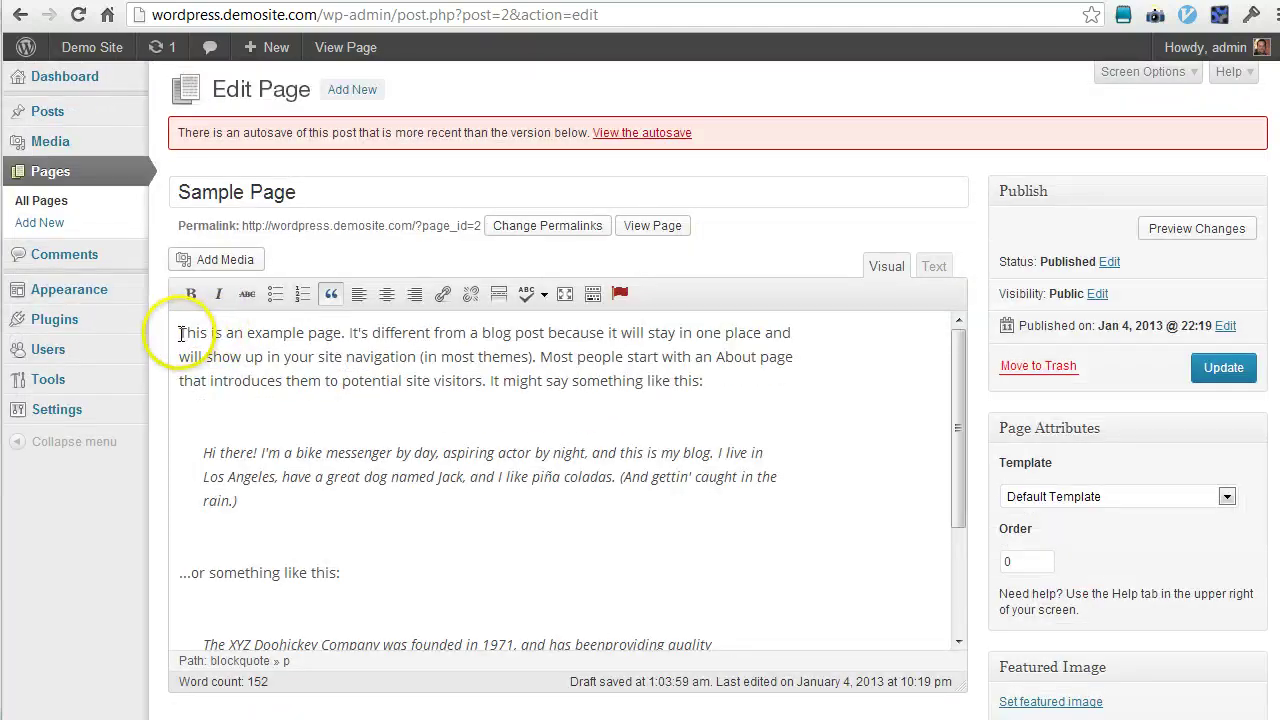
{"action": "left_click", "coordinate": [180, 333]}
{"action": "type", "text": "v"}
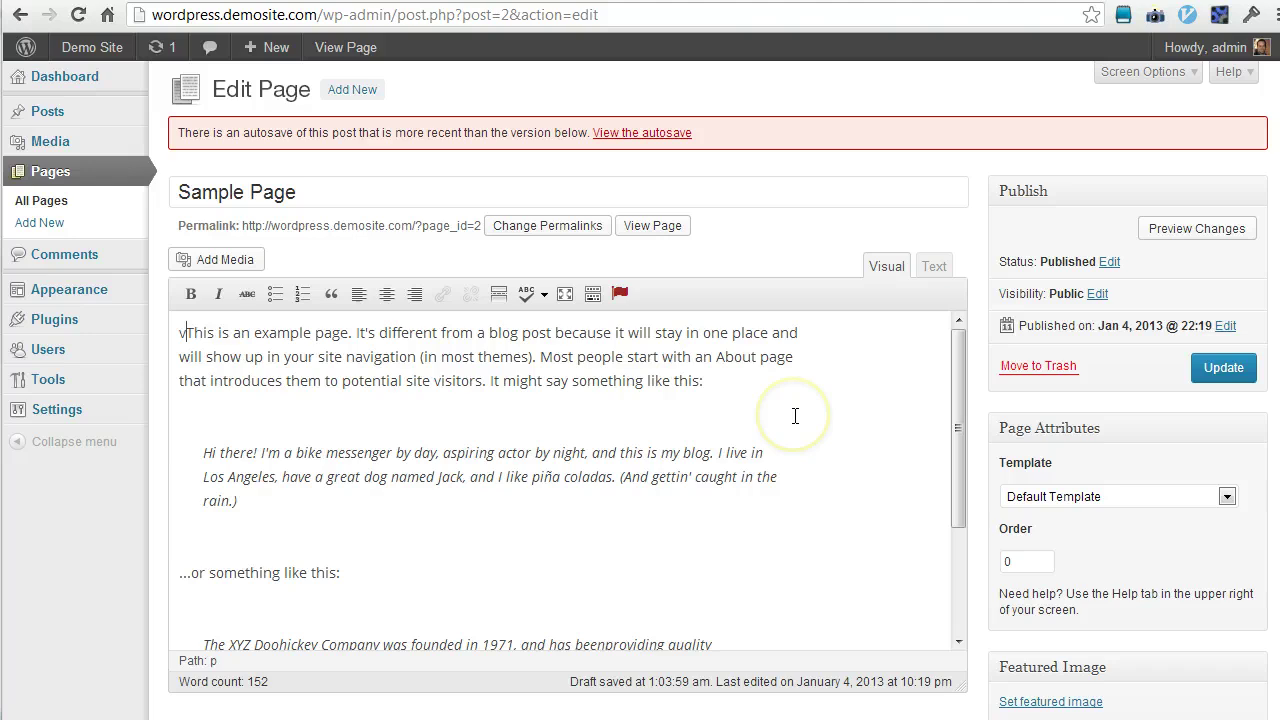
{"action": "key", "text": "BackSpace"}
{"action": "key", "text": "ctrl+v"}
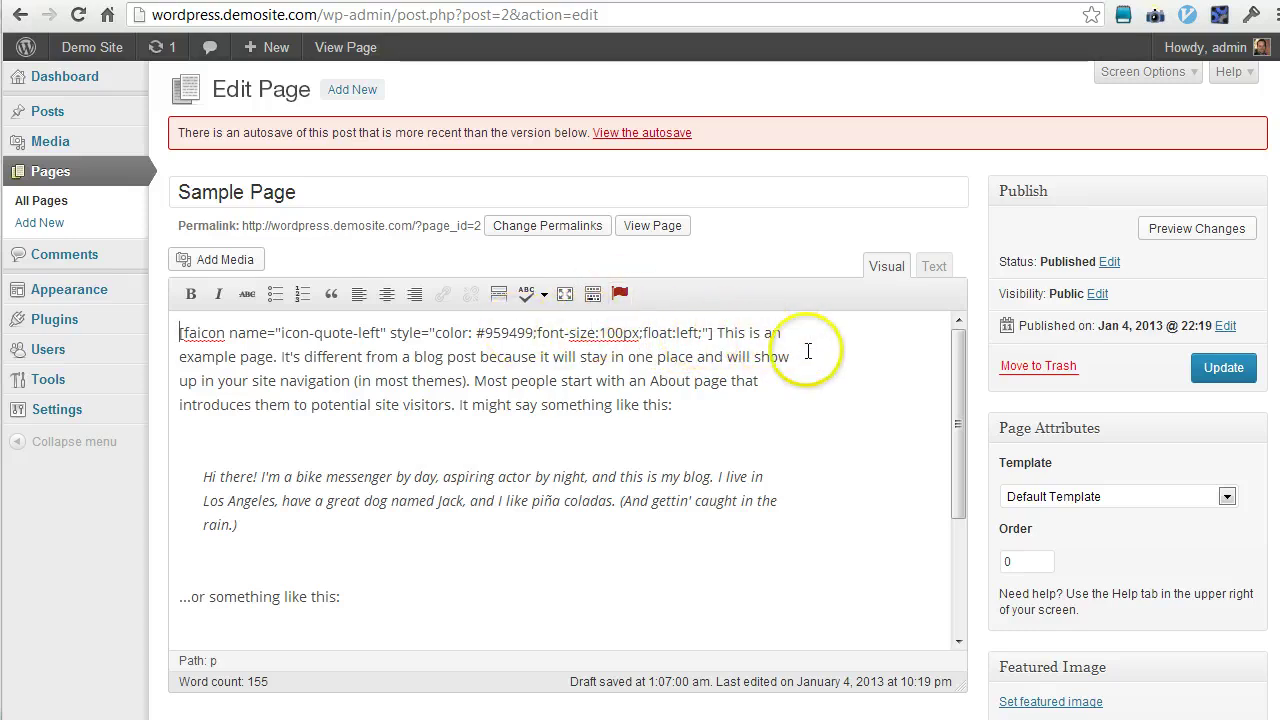
Preview the Sample Page changes and check how the quote icon sits beside the first paragraph
{"action": "left_click", "coordinate": [1195, 234]}
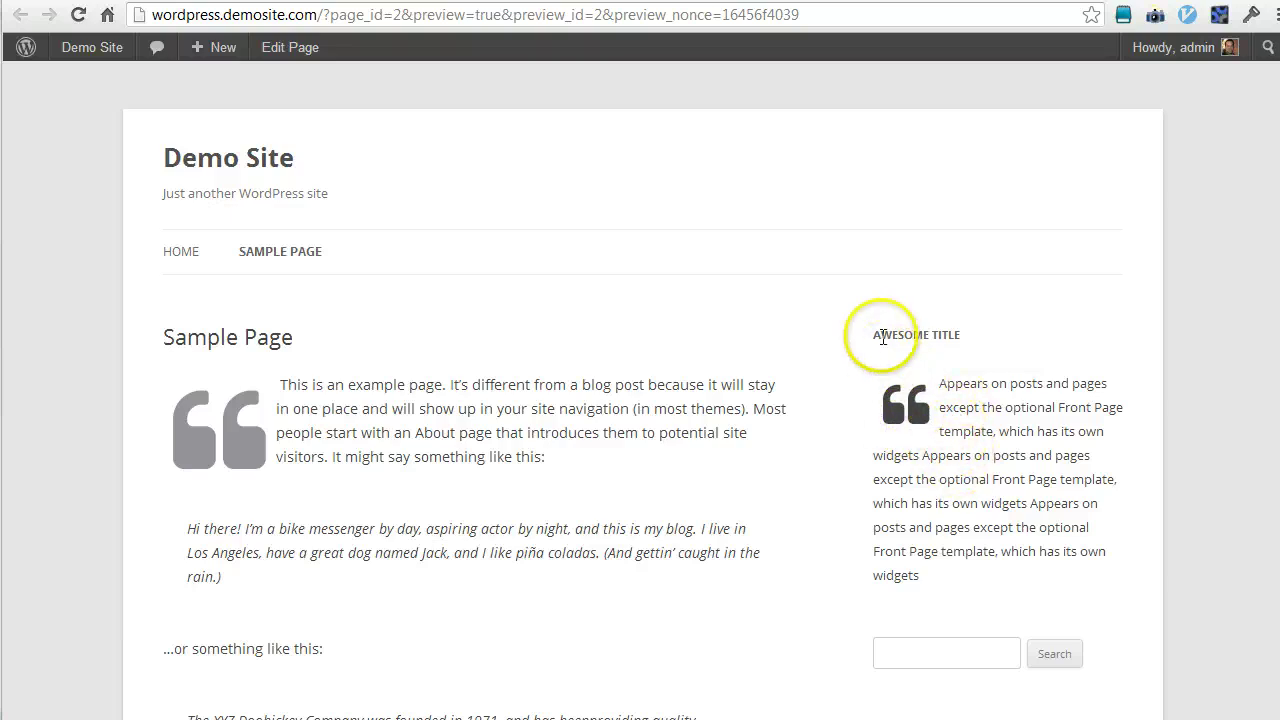
{"action": "scroll", "coordinate": [419, 386], "scroll_direction": "down", "scroll_amount": 3}
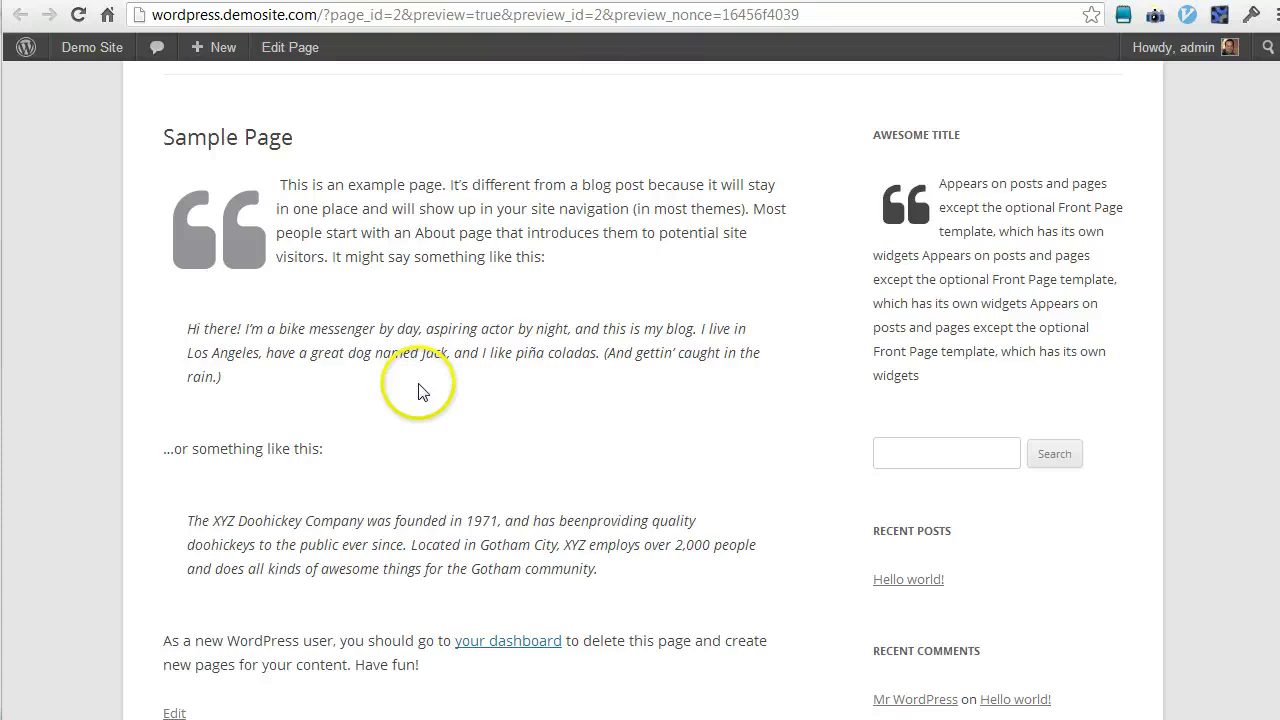
{"action": "scroll", "coordinate": [419, 386], "scroll_direction": "up", "scroll_amount": 3}
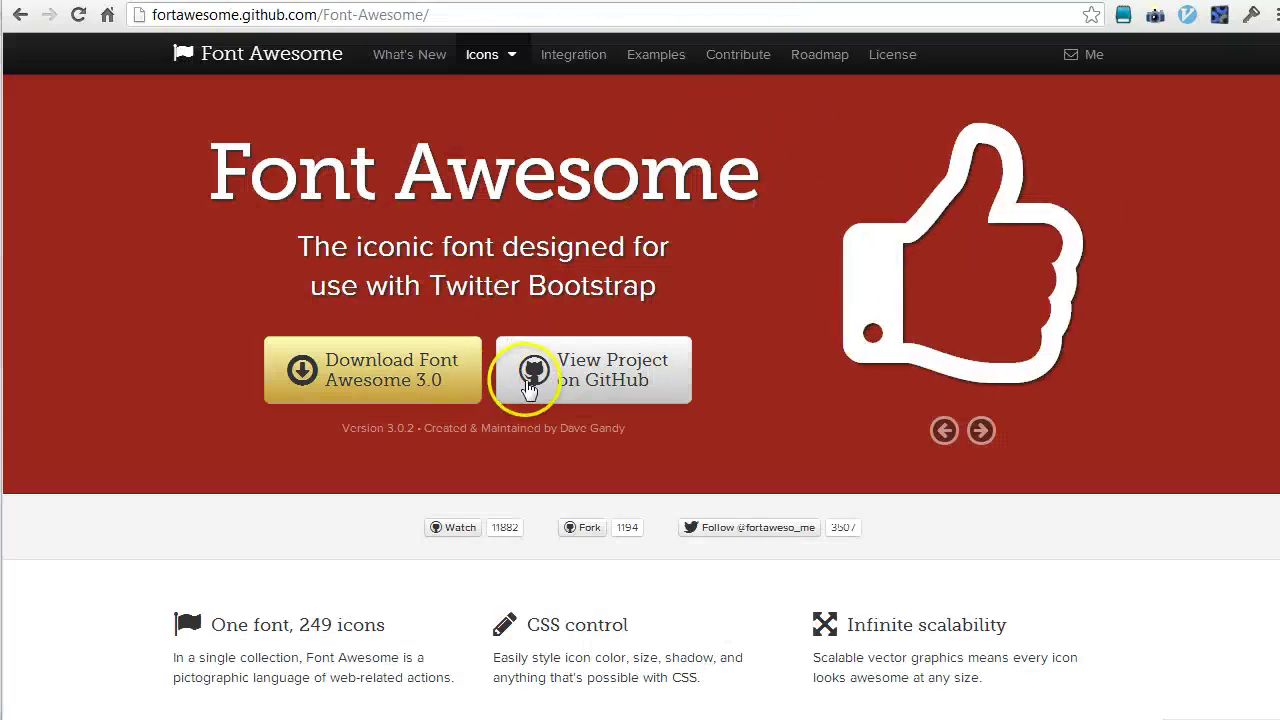
On the Font Awesome website, look through the New Icons in 3.0 and Web Application Icons lists
{"action": "scroll", "coordinate": [530, 388], "scroll_direction": "down", "scroll_amount": 10}
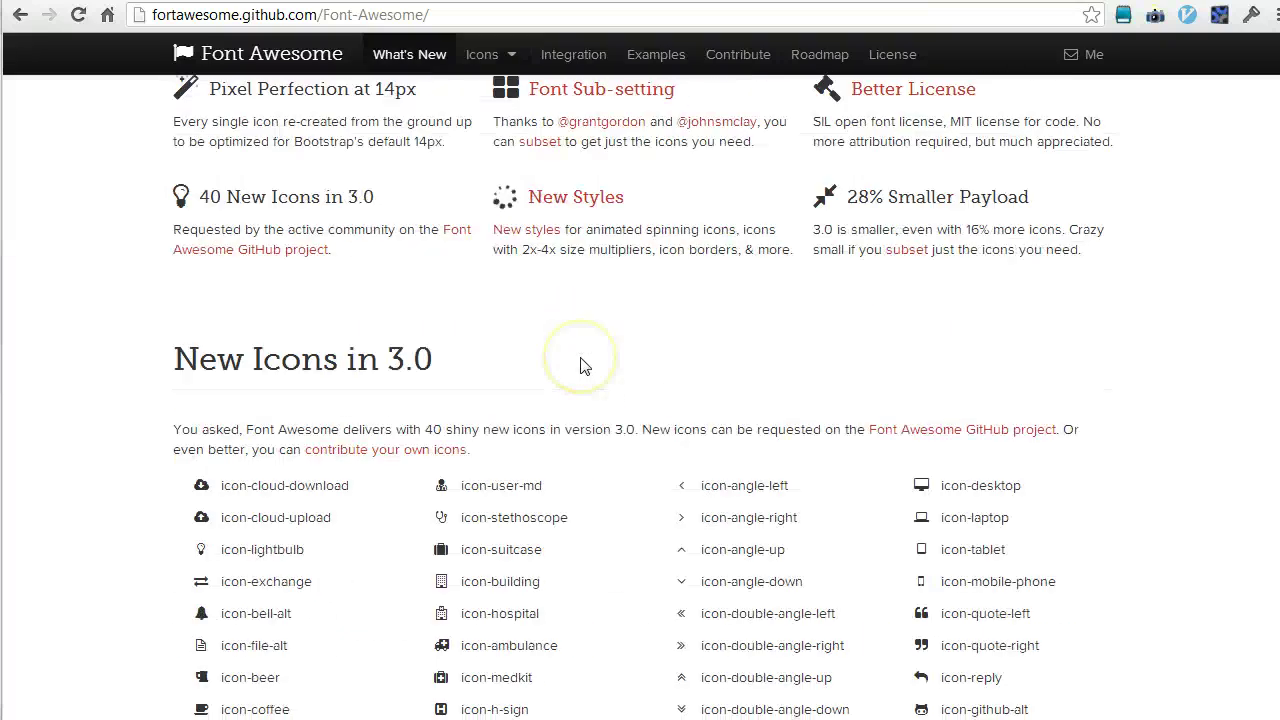
{"action": "scroll", "coordinate": [584, 366], "scroll_direction": "down", "scroll_amount": 1}
{"action": "scroll", "coordinate": [584, 366], "scroll_direction": "down", "scroll_amount": 4}
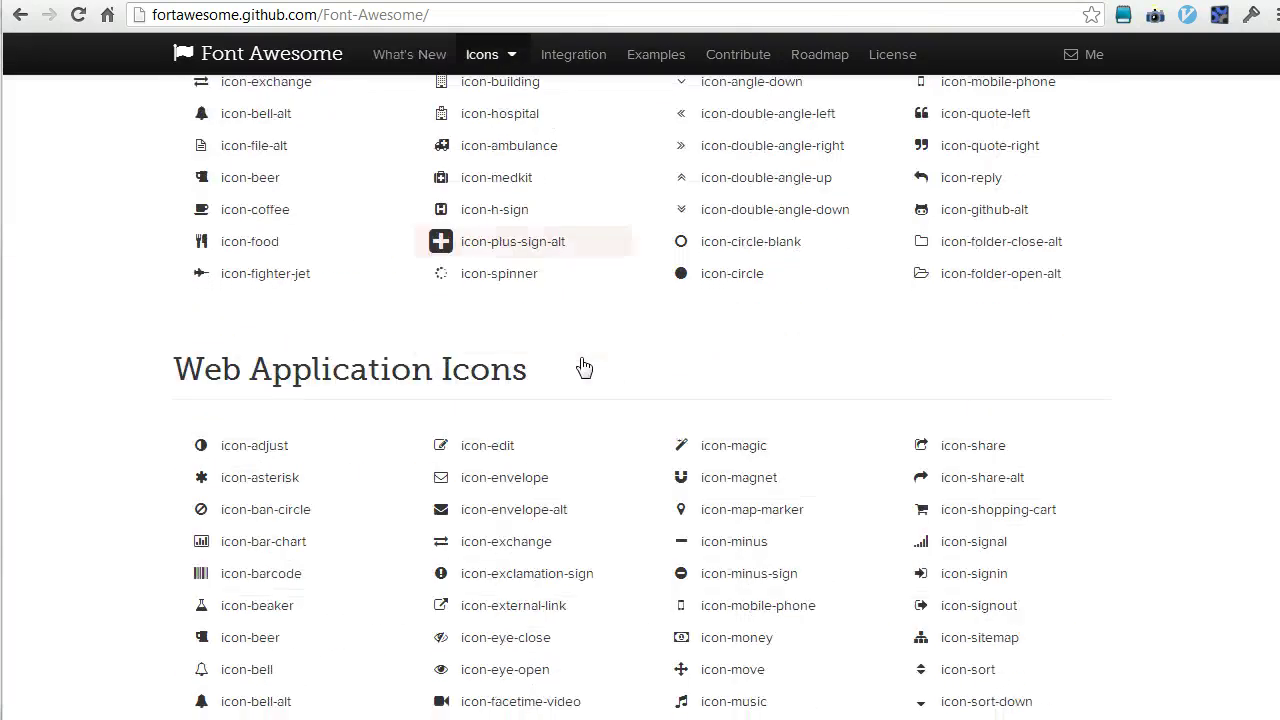
{"action": "scroll", "coordinate": [584, 366], "scroll_direction": "up", "scroll_amount": 3}
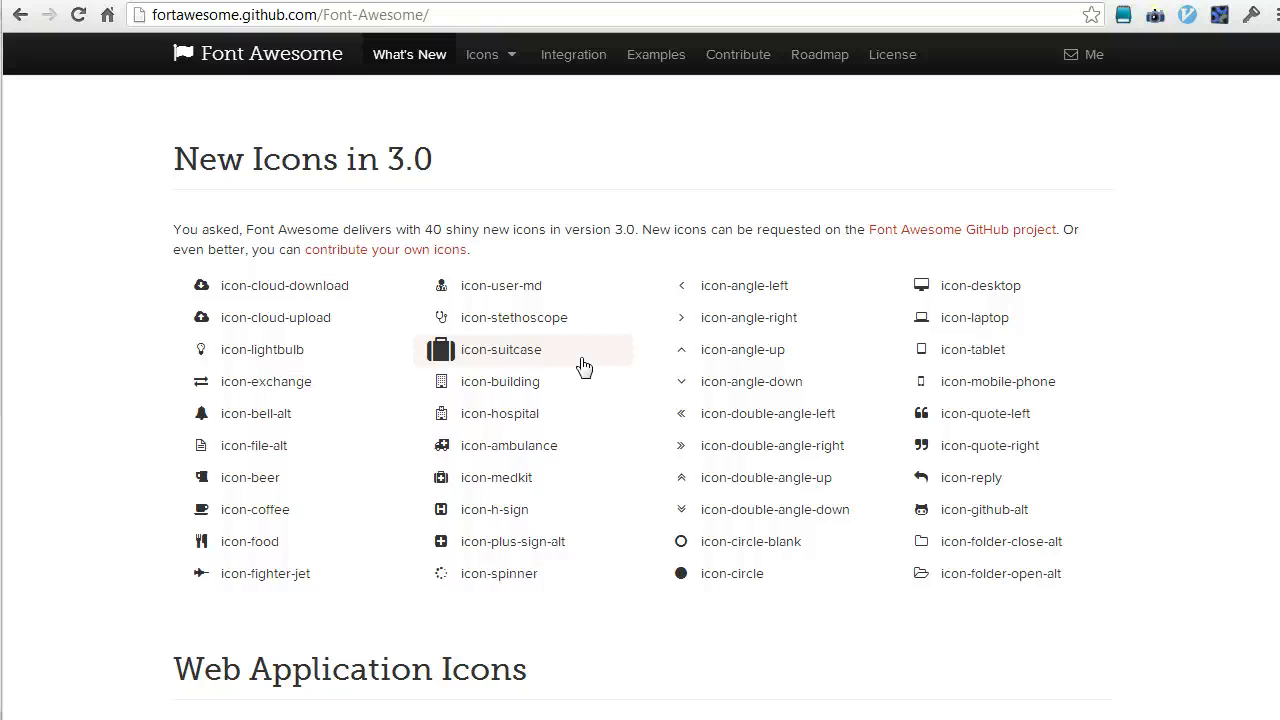